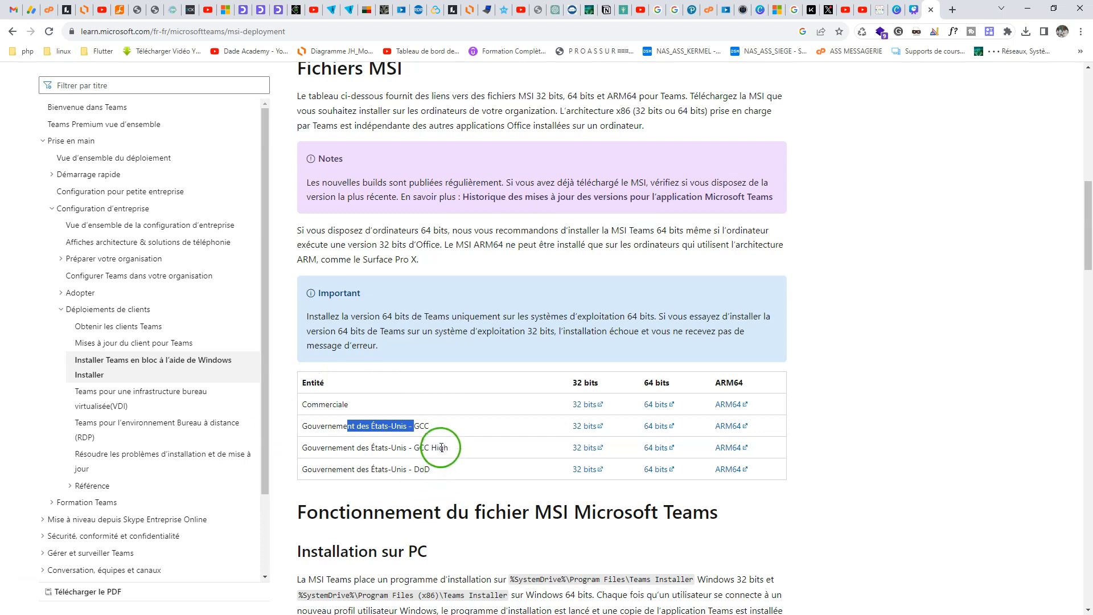
Examine the Commerciale row's MSI links and check the browser's recent downloads for Teams_windows_x64.msi.
{"action": "left_click", "coordinate": [421, 416]}
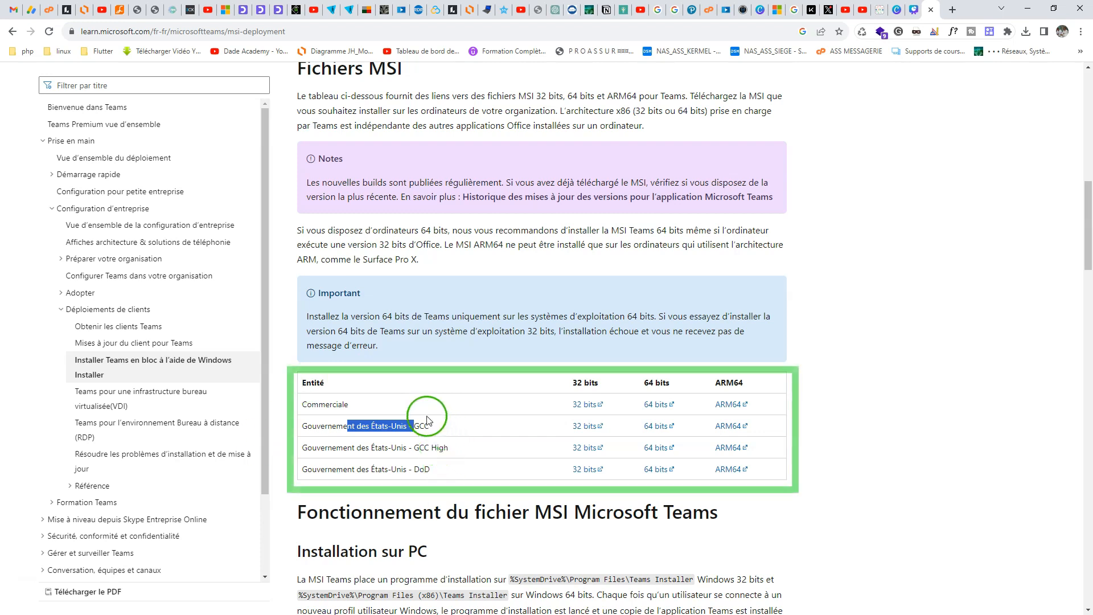
{"action": "left_click_drag", "start_coordinate": [317, 404], "coordinate": [377, 403]}
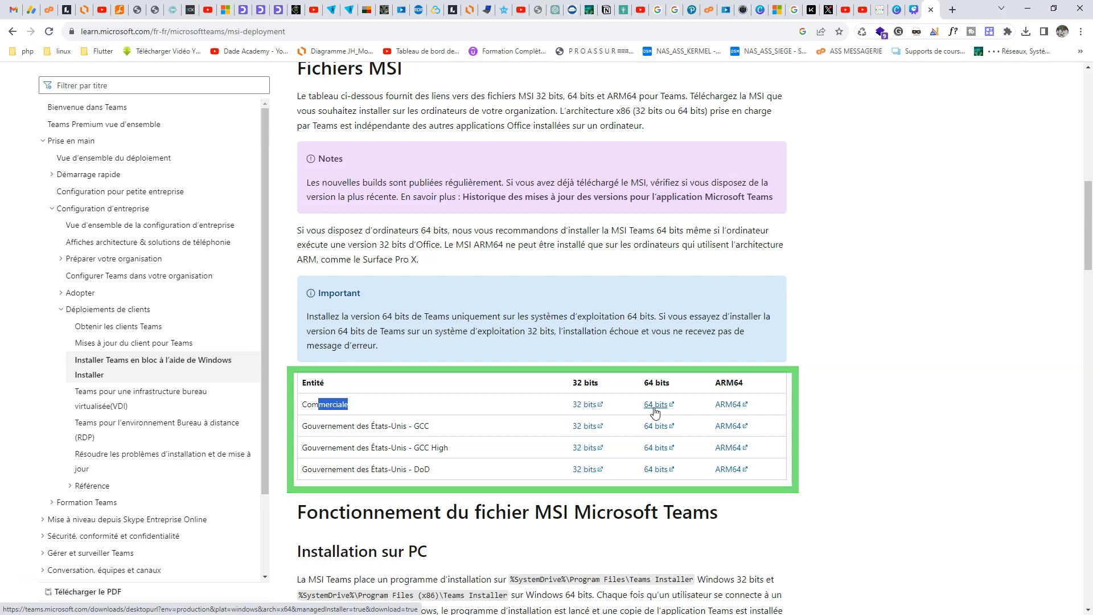
{"action": "left_click", "coordinate": [377, 398]}
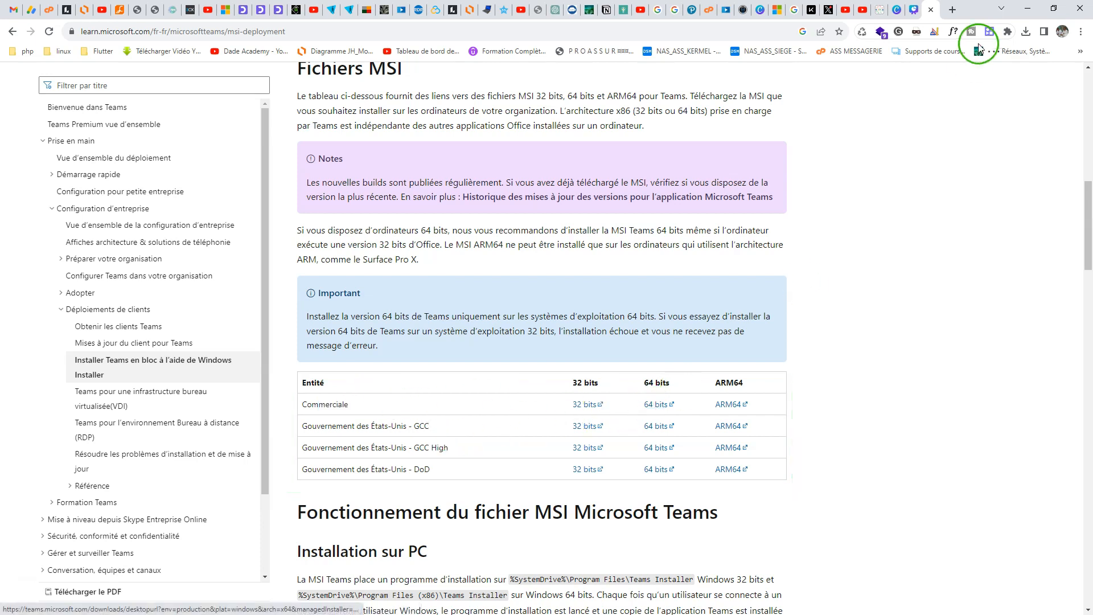
{"action": "left_click", "coordinate": [1025, 34]}
{"action": "left_click", "coordinate": [917, 85]}
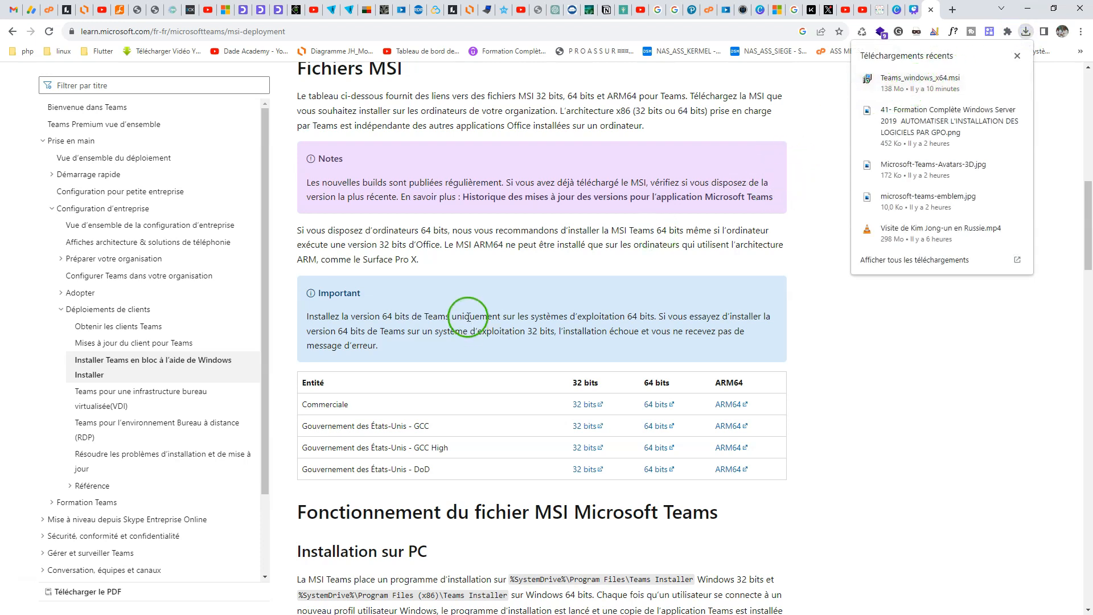
{"action": "left_click", "coordinate": [475, 256]}
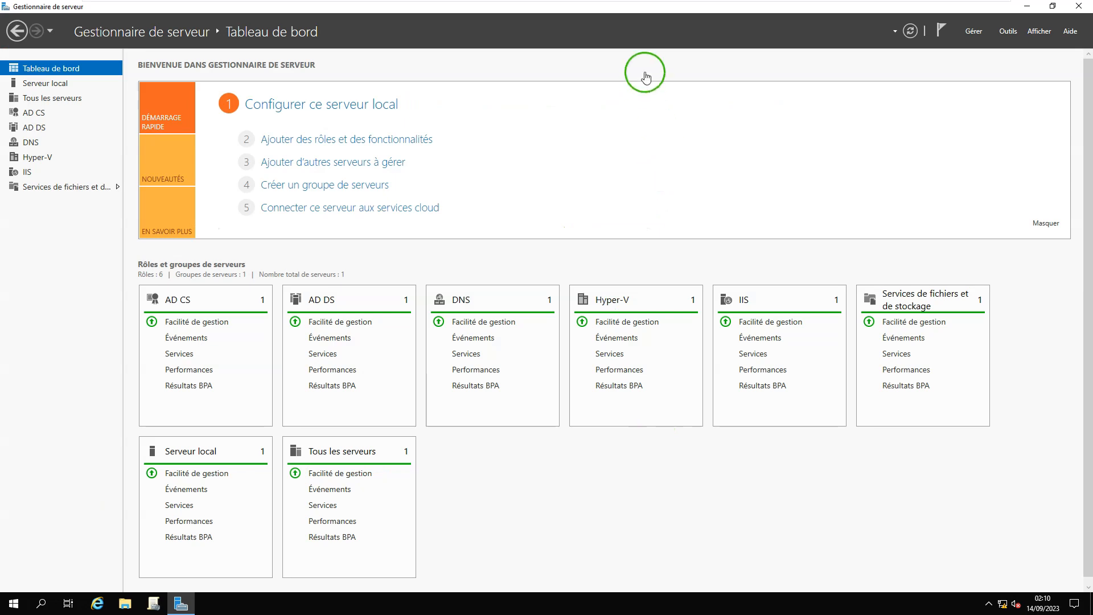
Show Ce PC in File Explorer on the Windows server and try to eject the DVD drive (D:).
{"action": "left_click", "coordinate": [126, 603]}
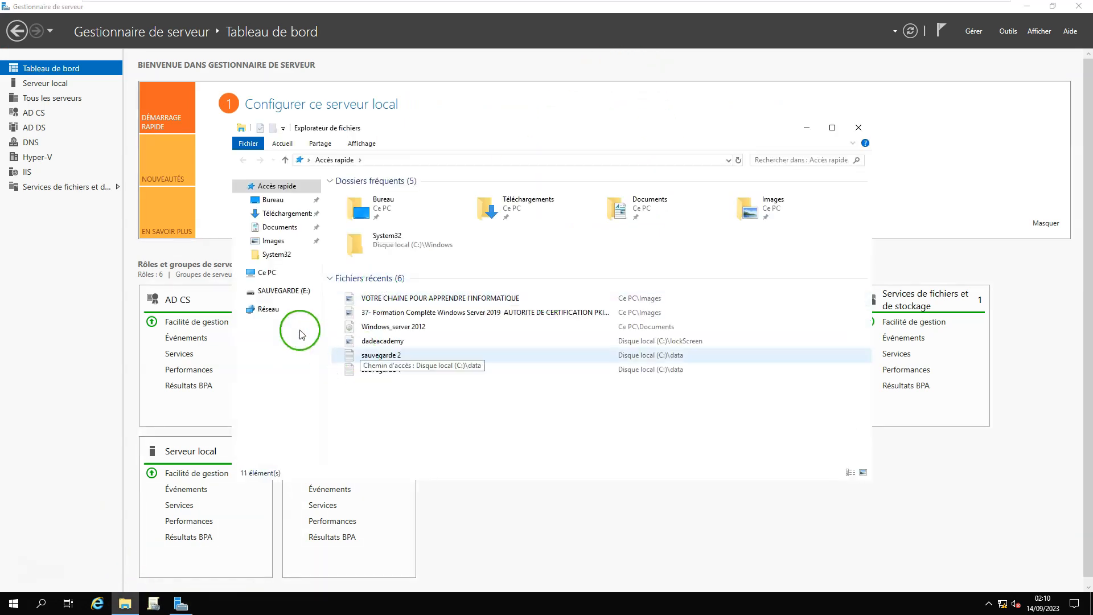
{"action": "left_click", "coordinate": [273, 272]}
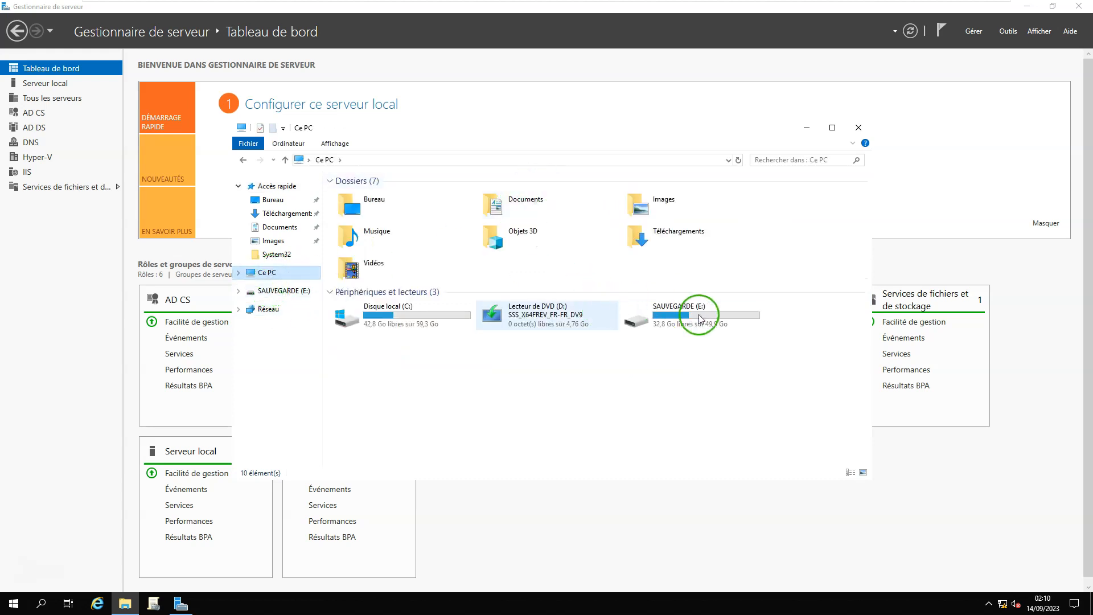
{"action": "left_click", "coordinate": [521, 314]}
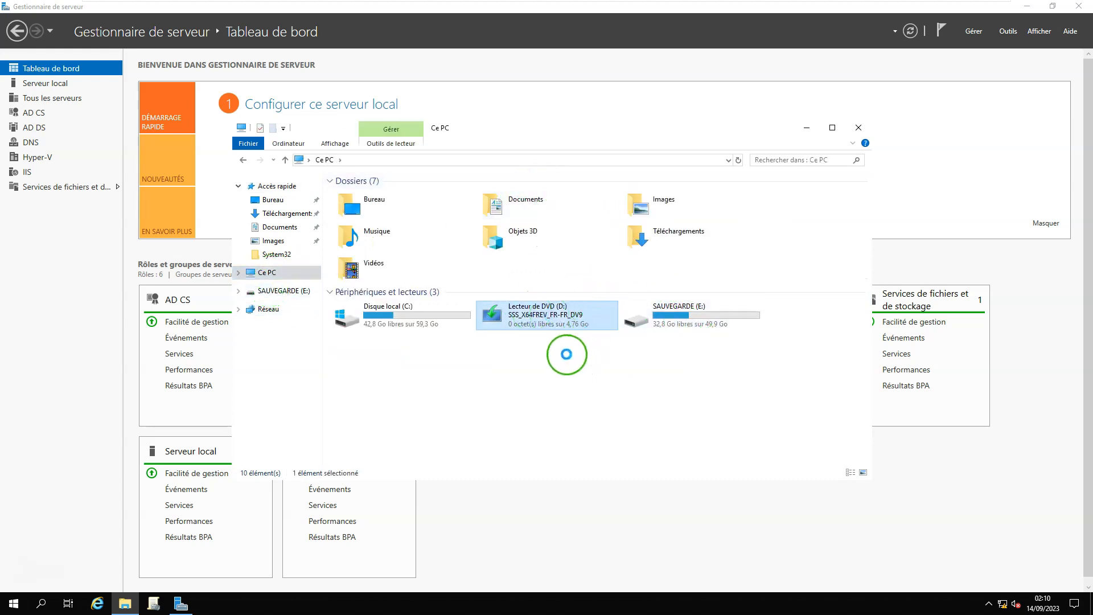
{"action": "right_click", "coordinate": [534, 324]}
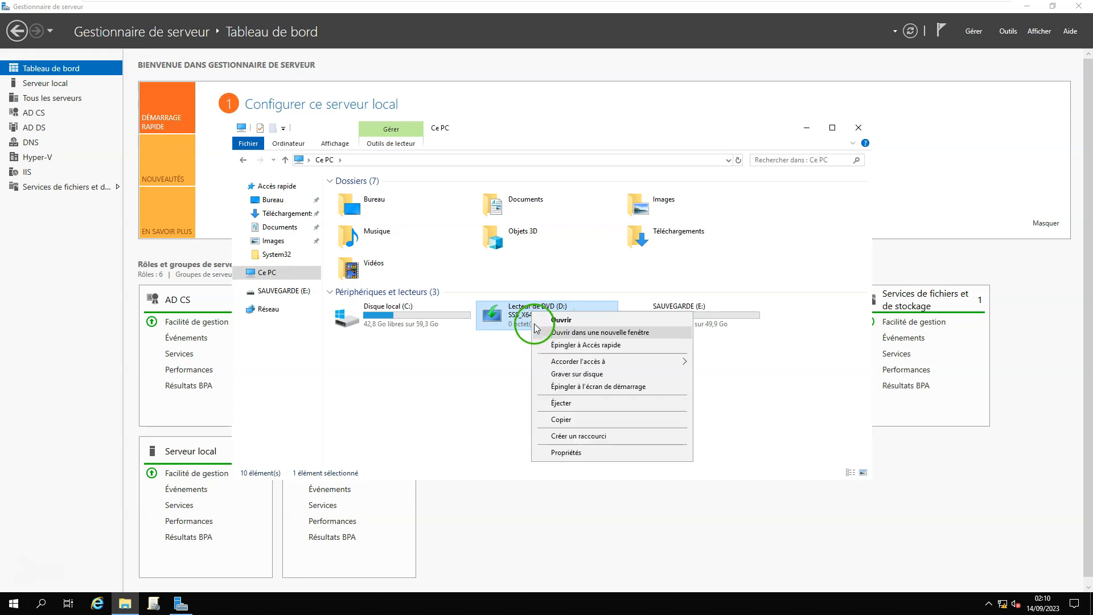
{"action": "left_click", "coordinate": [555, 402]}
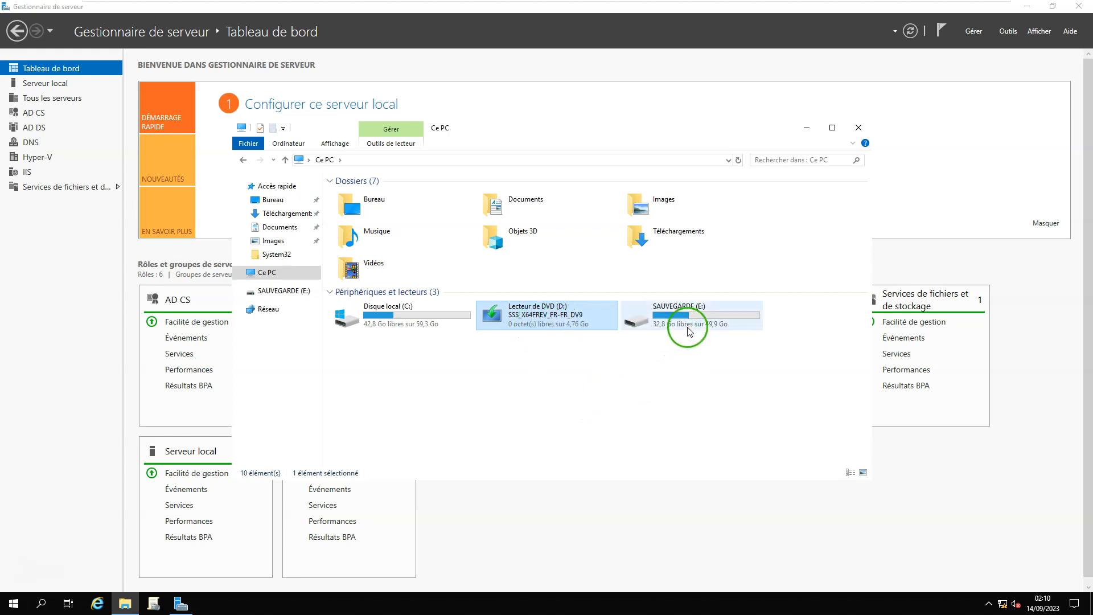
Locate the Teams_windows_x64 package on the SAUVEGARDE (E:) drive and close File Explorer.
{"action": "mouse_move", "coordinate": [690, 327]}
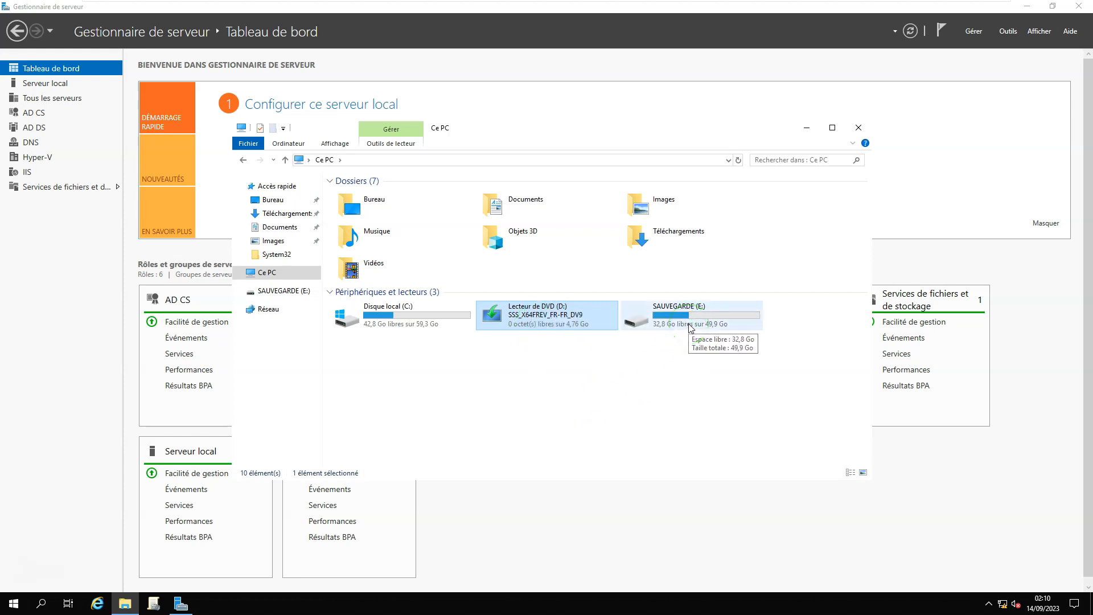
{"action": "double_click", "coordinate": [688, 323]}
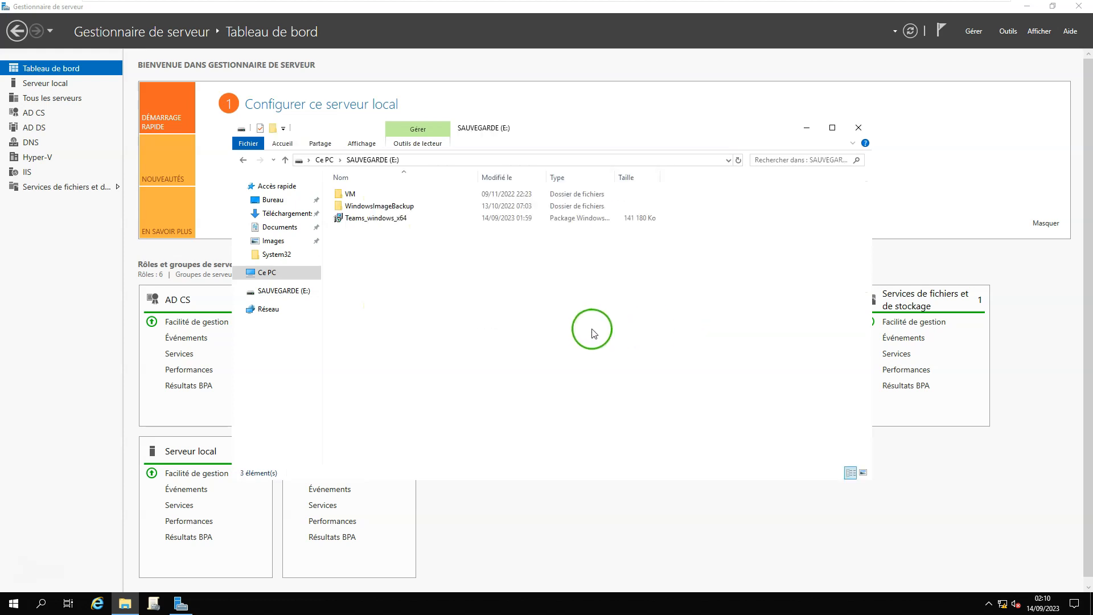
{"action": "left_click", "coordinate": [398, 224]}
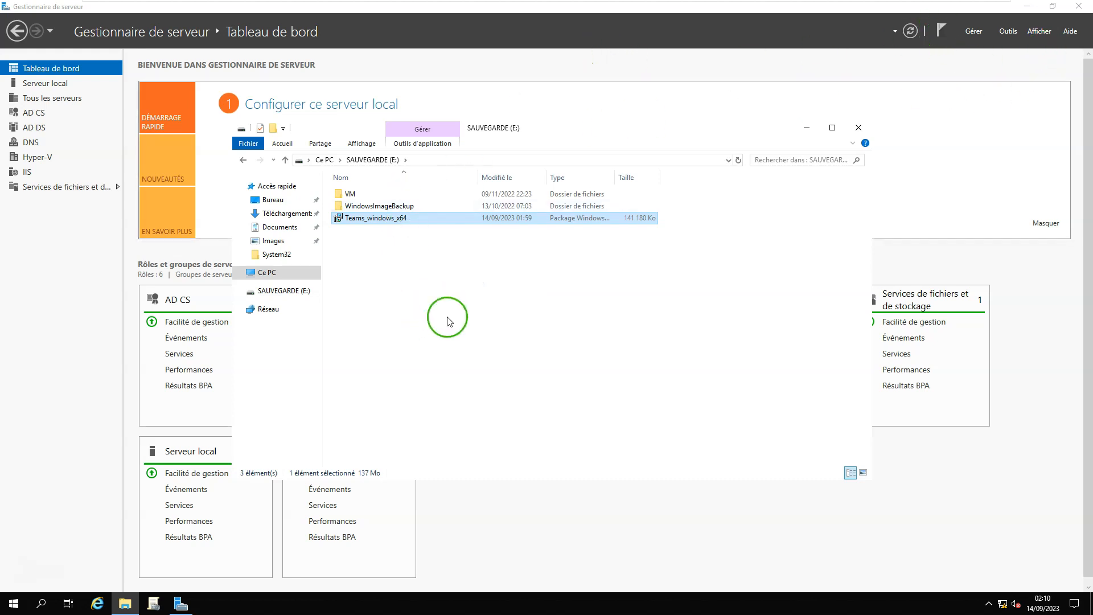
{"action": "left_click", "coordinate": [858, 130]}
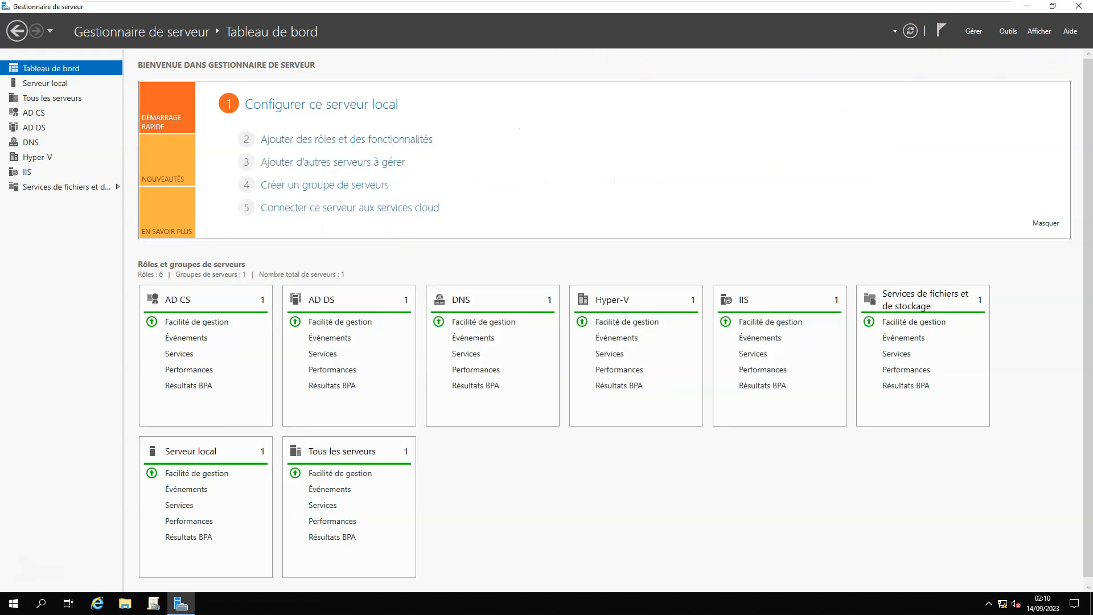
Switch to the Windows client machine and sign in by entering the account password.
{"action": "left_click", "coordinate": [880, 11]}
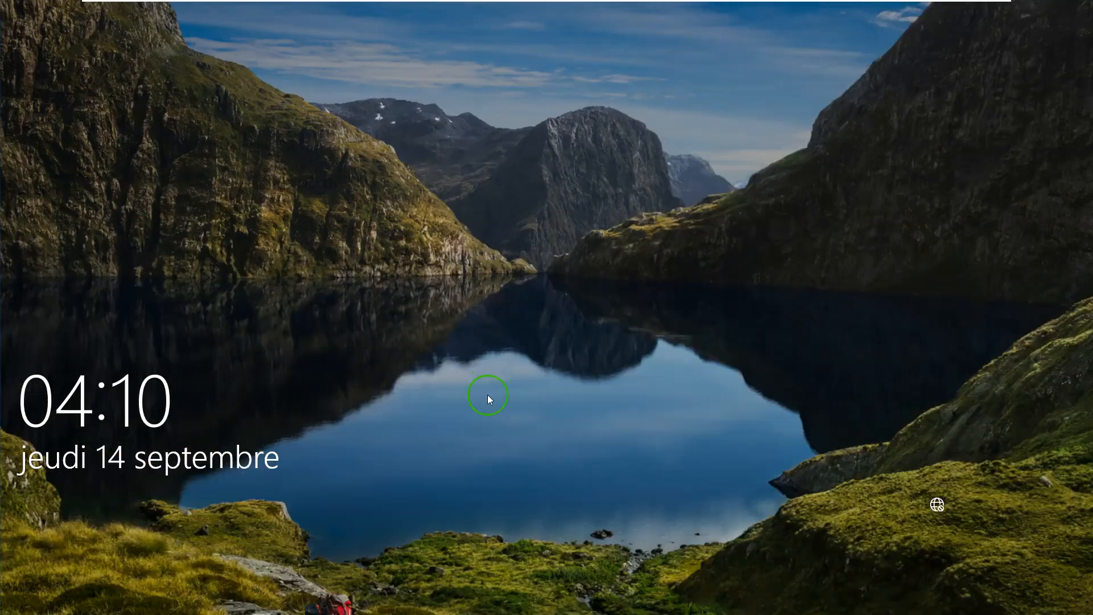
{"action": "left_click", "coordinate": [486, 404]}
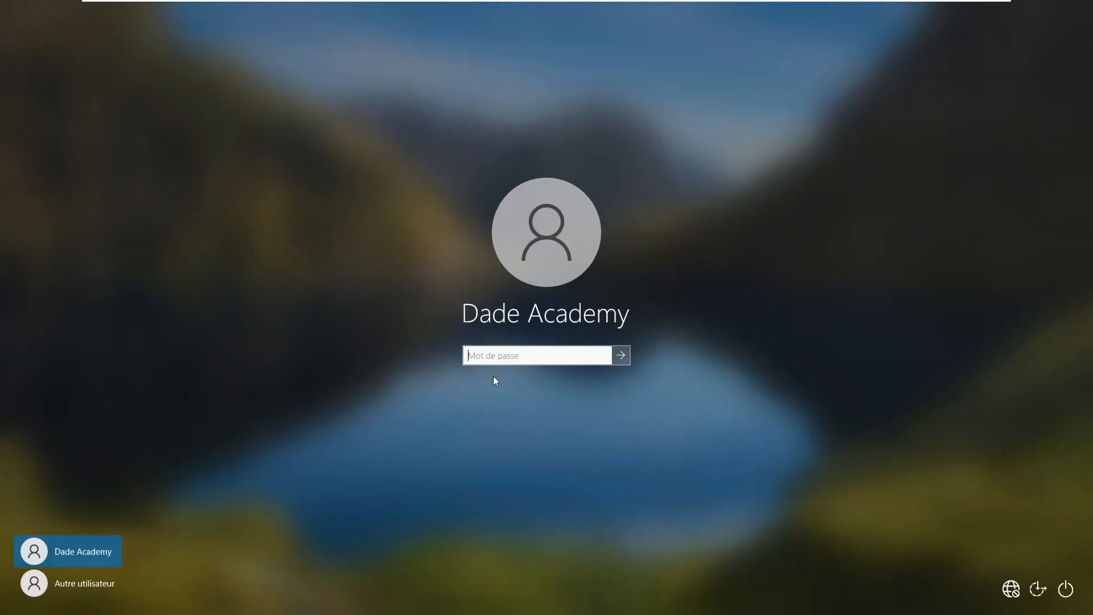
{"action": "left_click", "coordinate": [503, 357]}
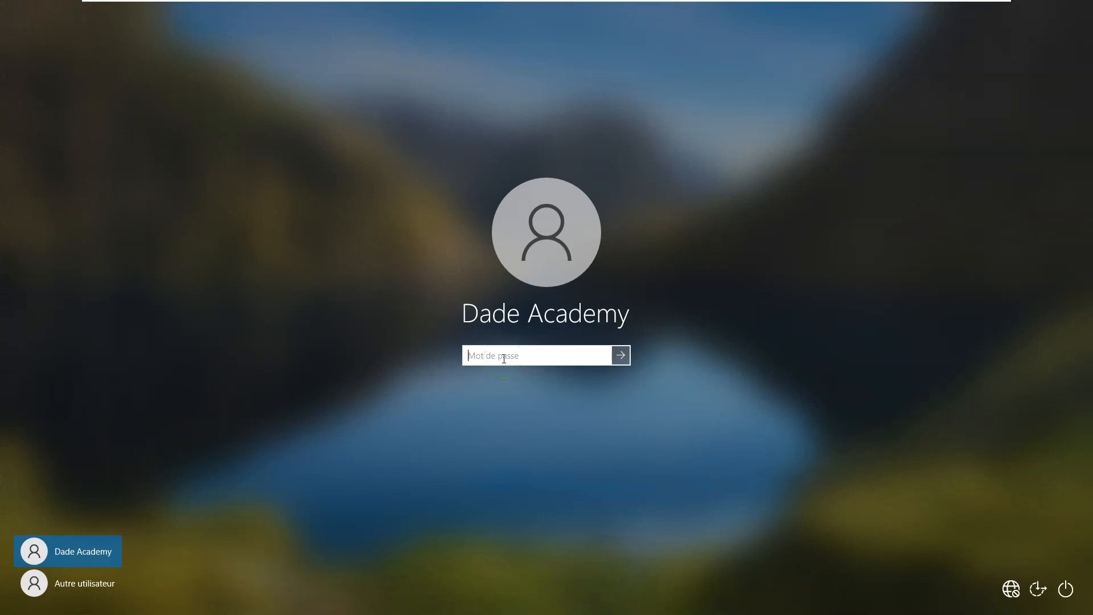
{"action": "type", "text": "•••••••••"}
{"action": "key", "text": "Return"}
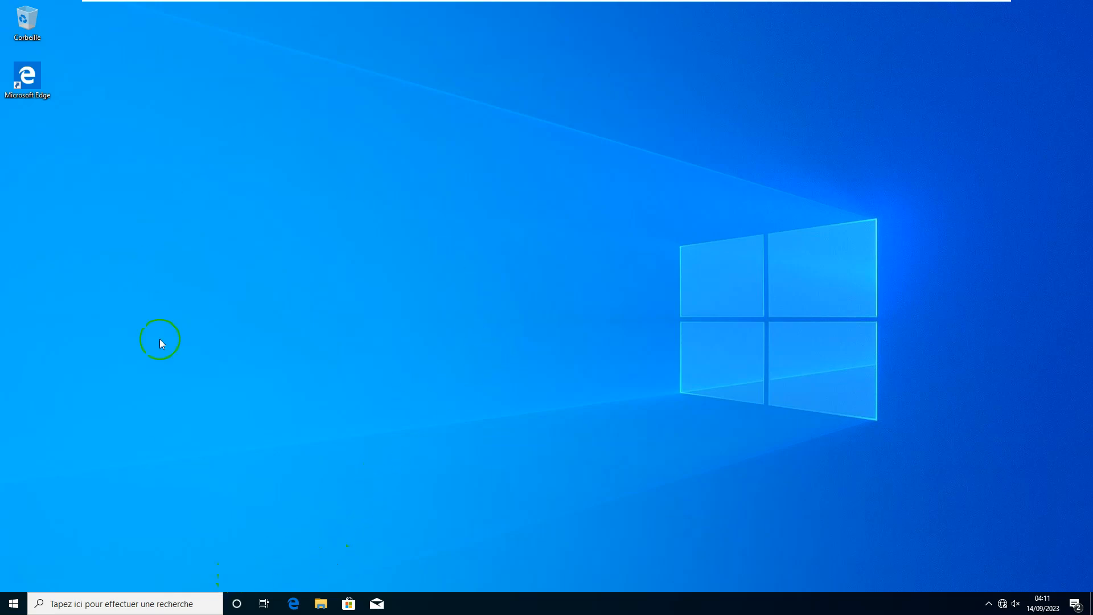
Try to open Programs and Features on the client by running appwiz.cpl.
{"action": "left_click", "coordinate": [170, 605]}
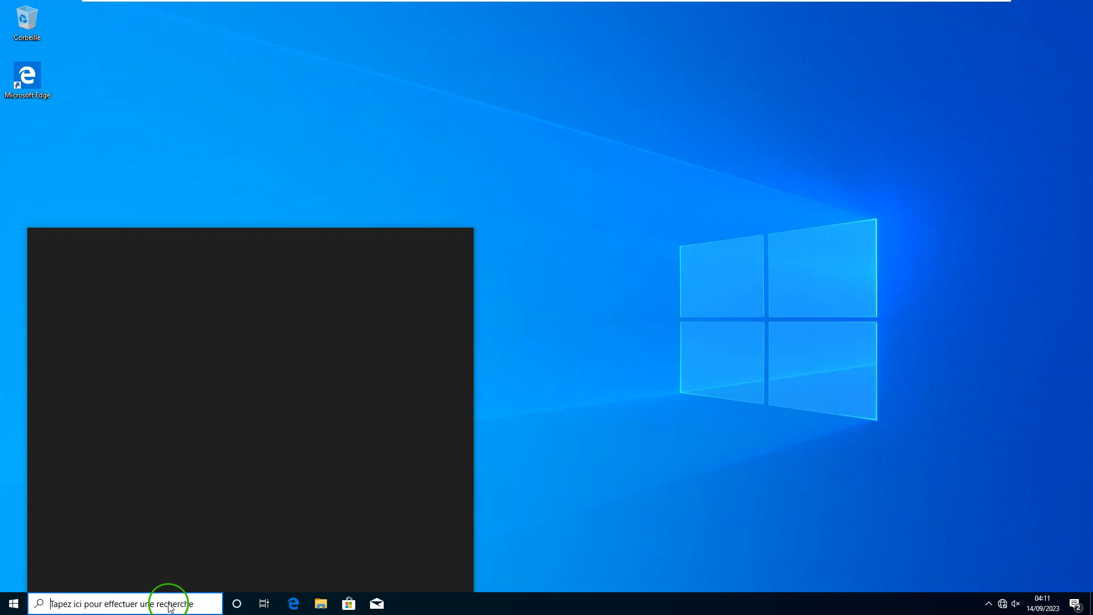
{"action": "left_click", "coordinate": [395, 106]}
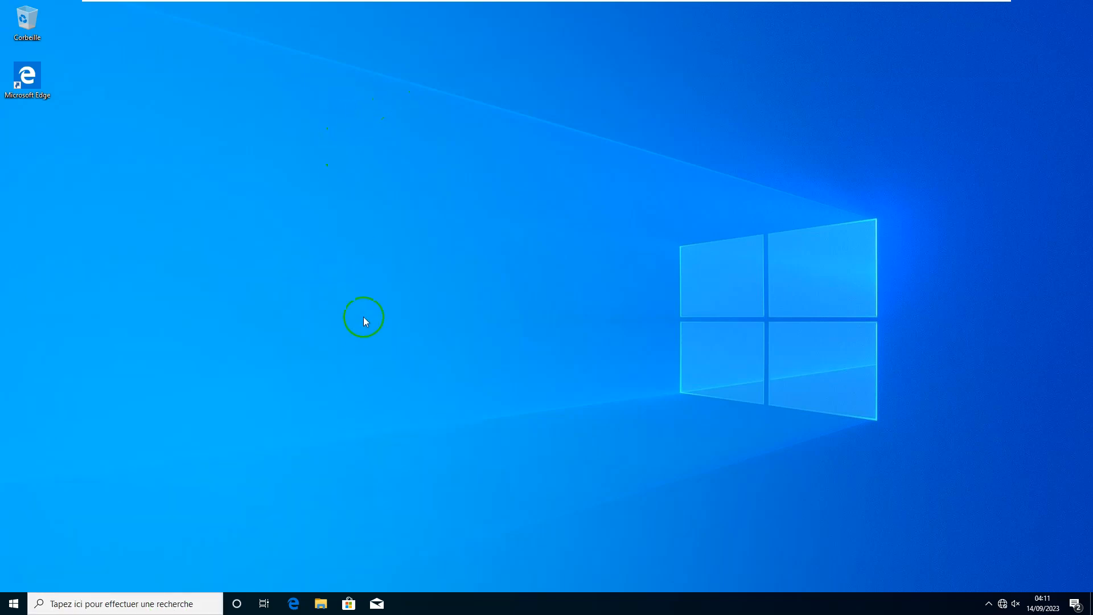
{"action": "key", "text": "super+r"}
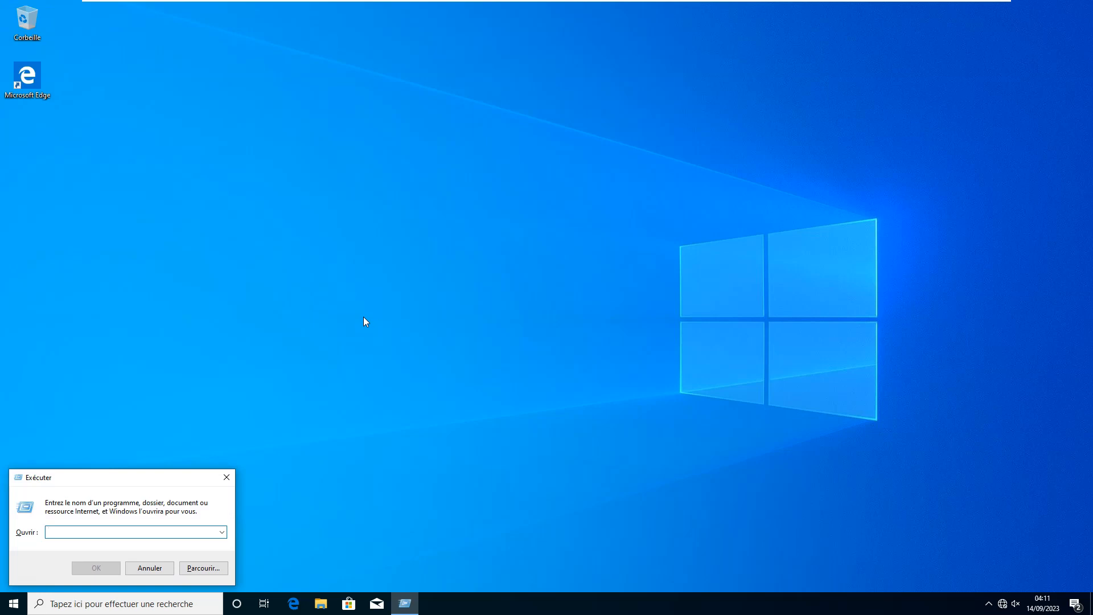
{"action": "type", "text": "appwiz.cpl"}
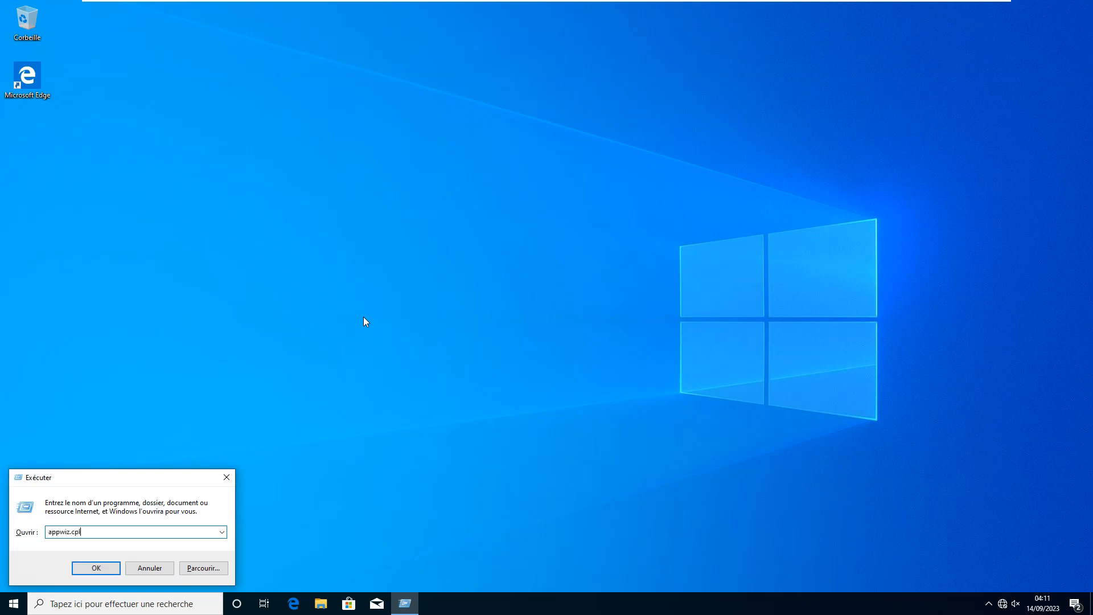
{"action": "key", "text": "Return"}
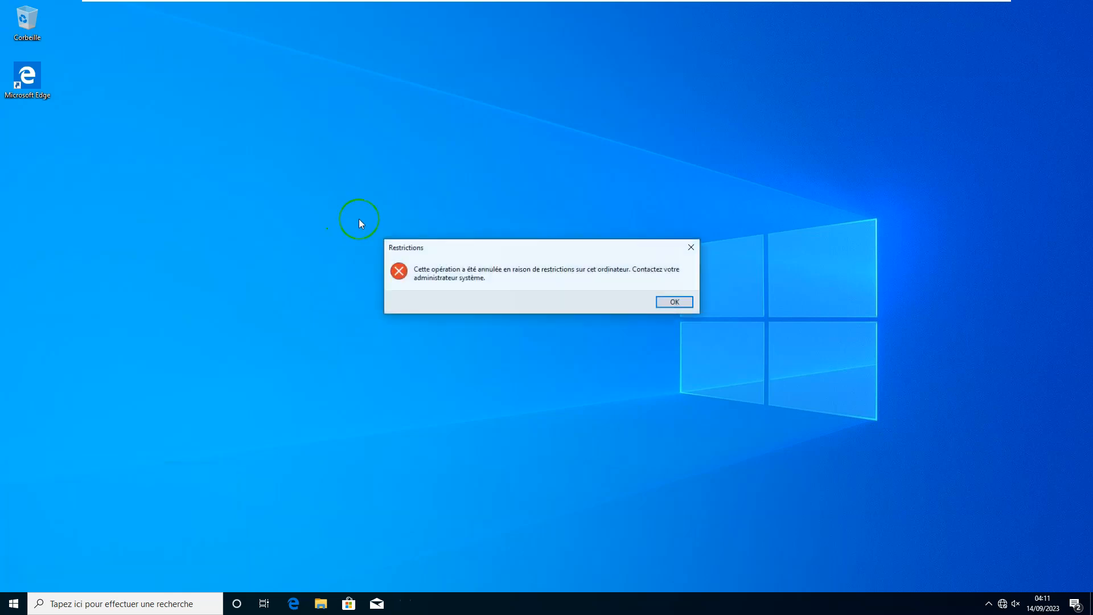
{"action": "left_click", "coordinate": [676, 302]}
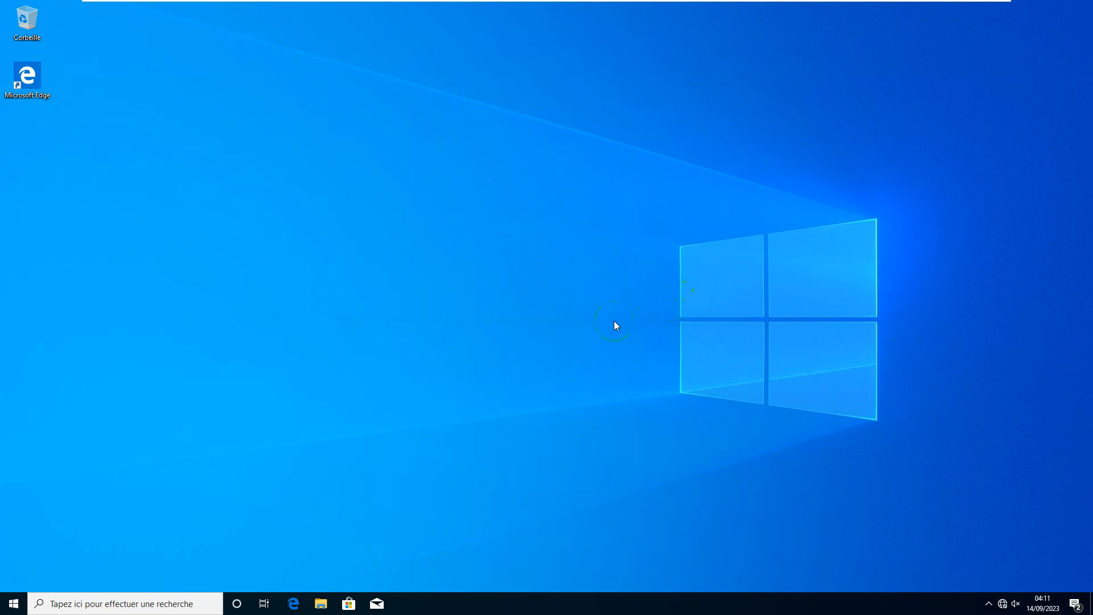
{"action": "left_click", "coordinate": [131, 596]}
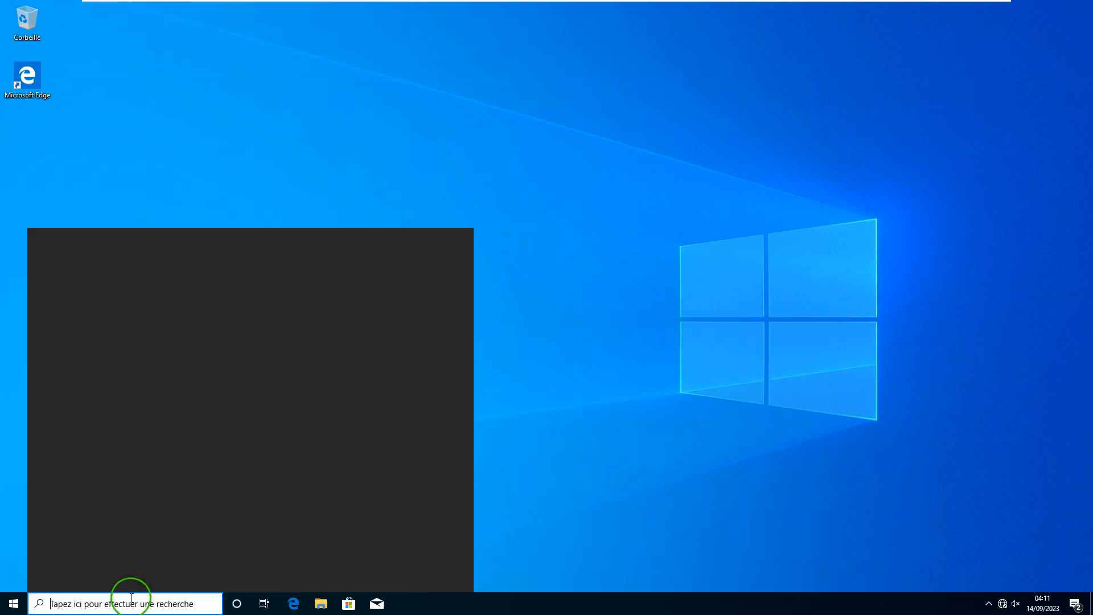
{"action": "left_click", "coordinate": [677, 199]}
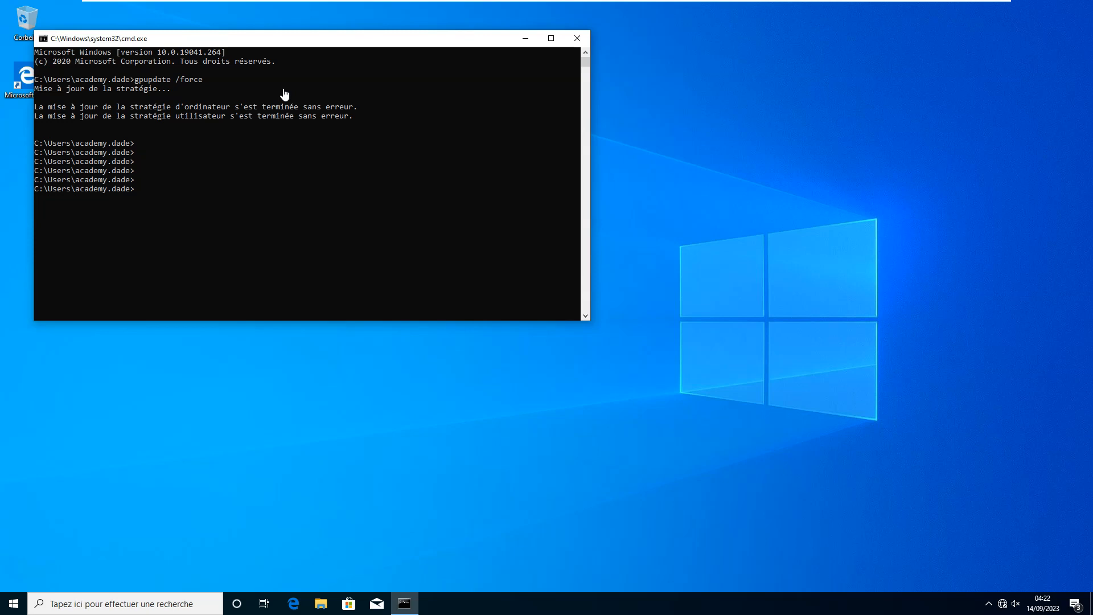
Run appwiz.cpl to review the client's installed programs, and close Programs and Features and the command prompt.
{"action": "left_click", "coordinate": [309, 181]}
{"action": "key", "text": "super+r"}
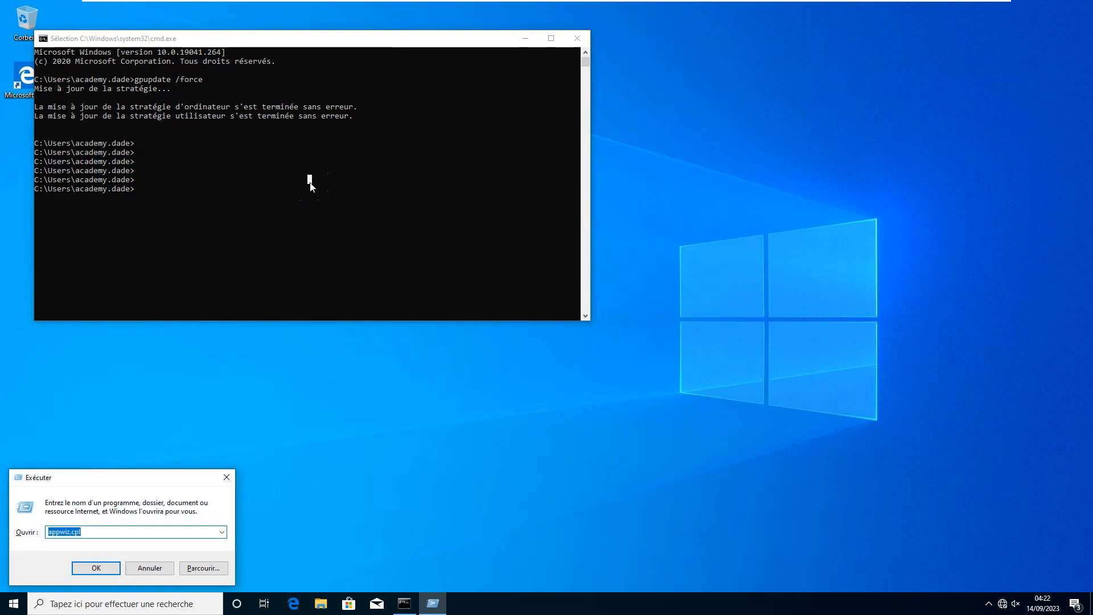
{"action": "key", "text": "Return"}
{"action": "left_click_drag", "start_coordinate": [575, 127], "coordinate": [657, 121]}
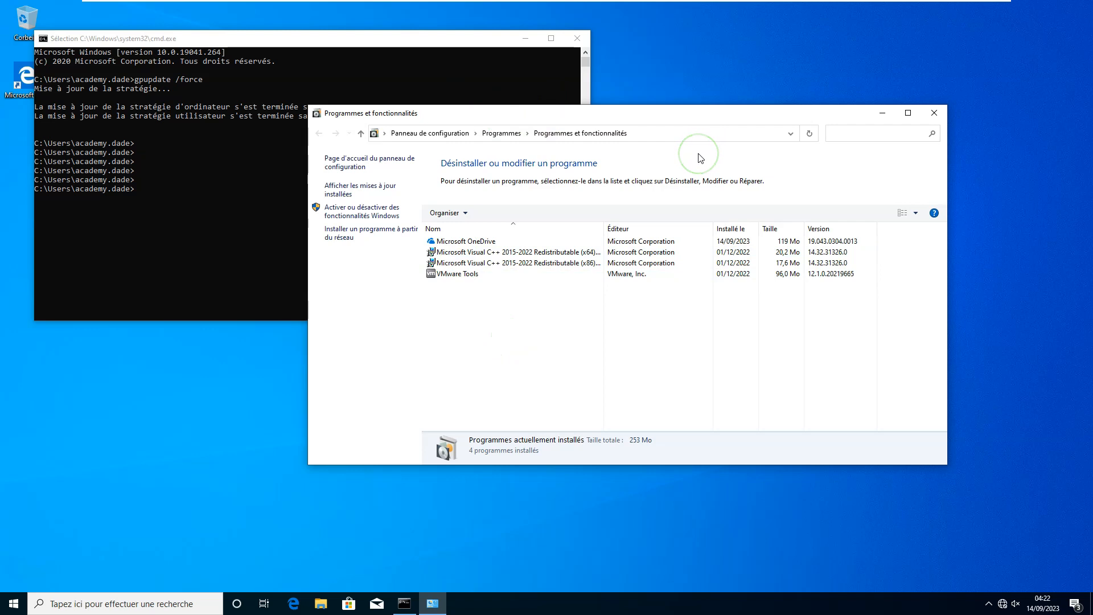
{"action": "left_click", "coordinate": [934, 113]}
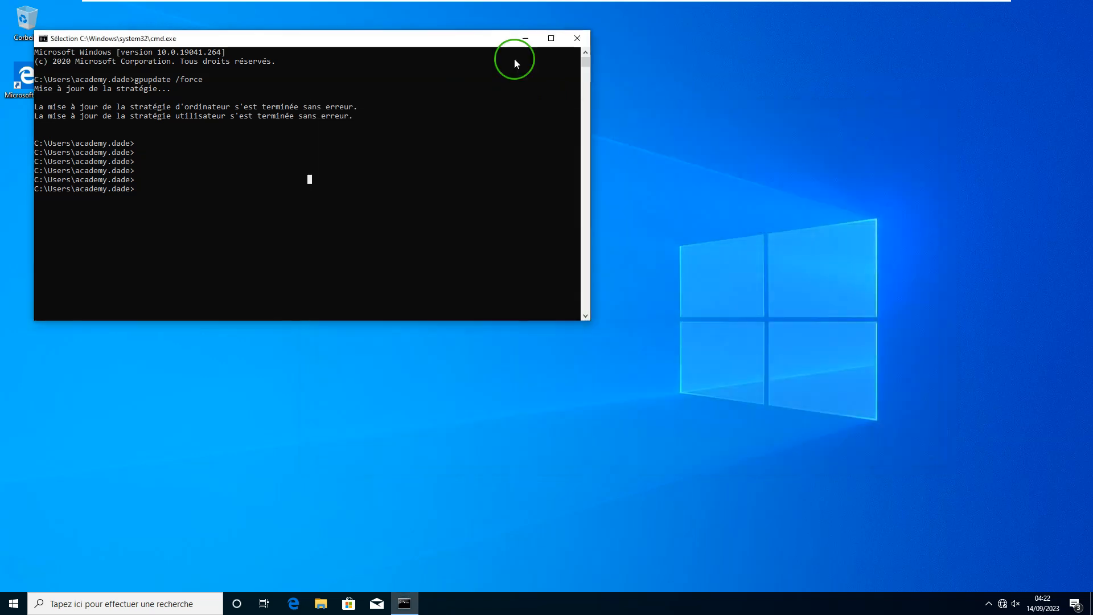
{"action": "left_click", "coordinate": [580, 39]}
Switch to the Windows server and close the Group Policy Management console.
{"action": "left_click", "coordinate": [794, 9]}
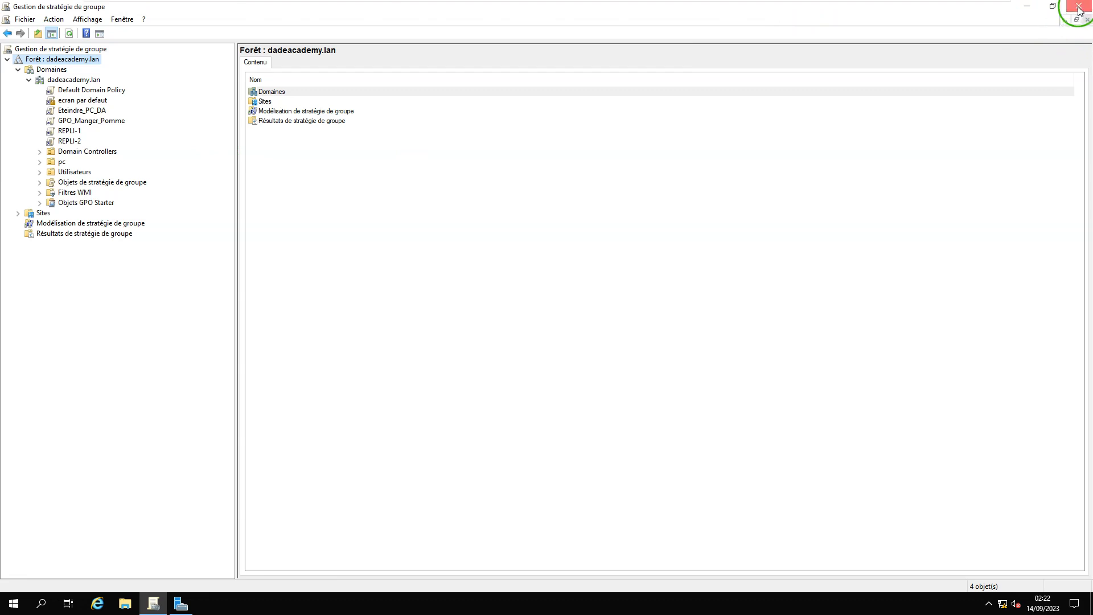
{"action": "left_click", "coordinate": [1078, 13]}
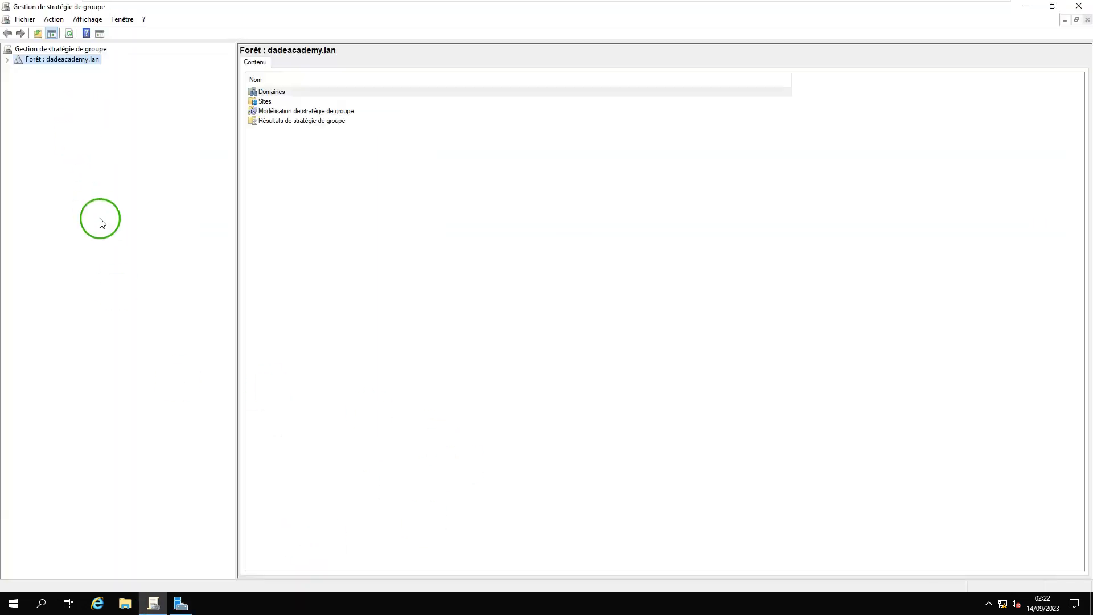
{"action": "left_click", "coordinate": [1080, 7]}
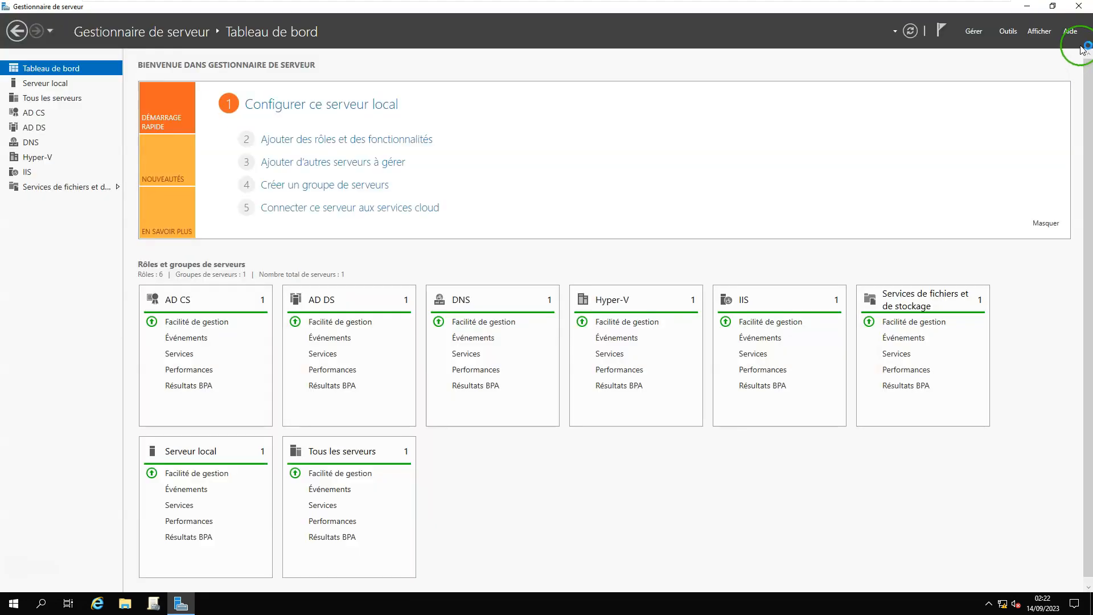
Open Active Directory Users and Computers and display the contents of the pc organizational unit in dadeacademy.lan.
{"action": "left_click", "coordinate": [1008, 31]}
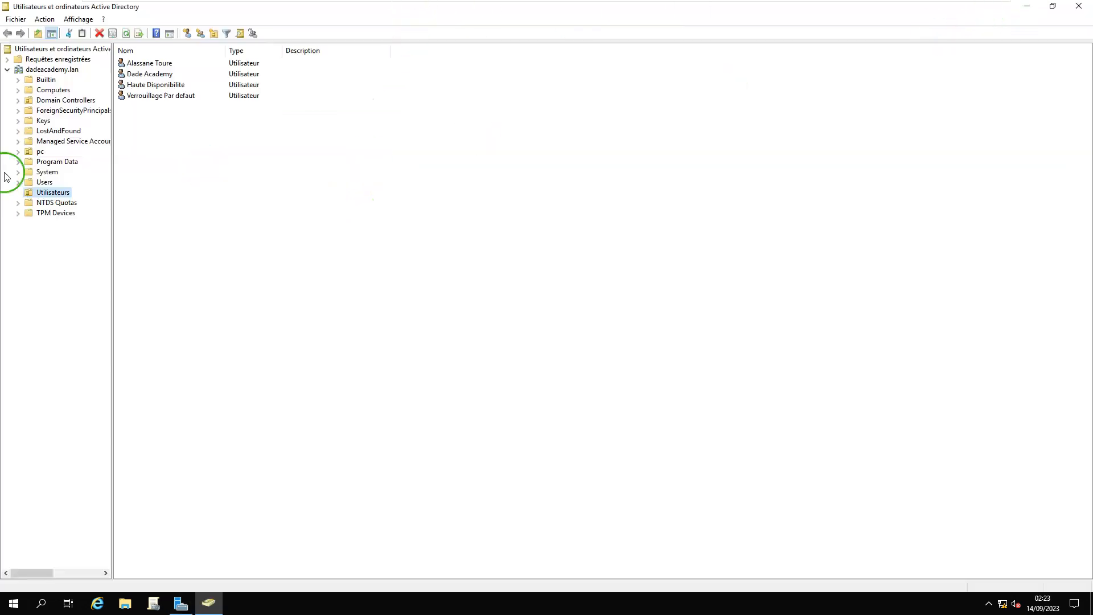
{"action": "left_click", "coordinate": [46, 80]}
{"action": "left_click", "coordinate": [49, 69]}
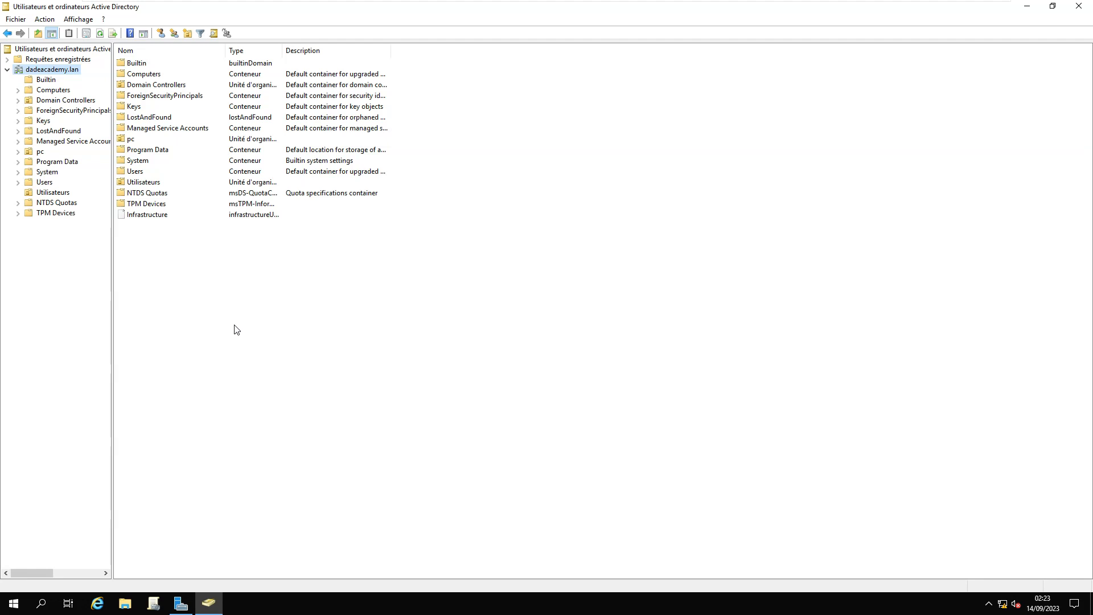
{"action": "left_click", "coordinate": [40, 153]}
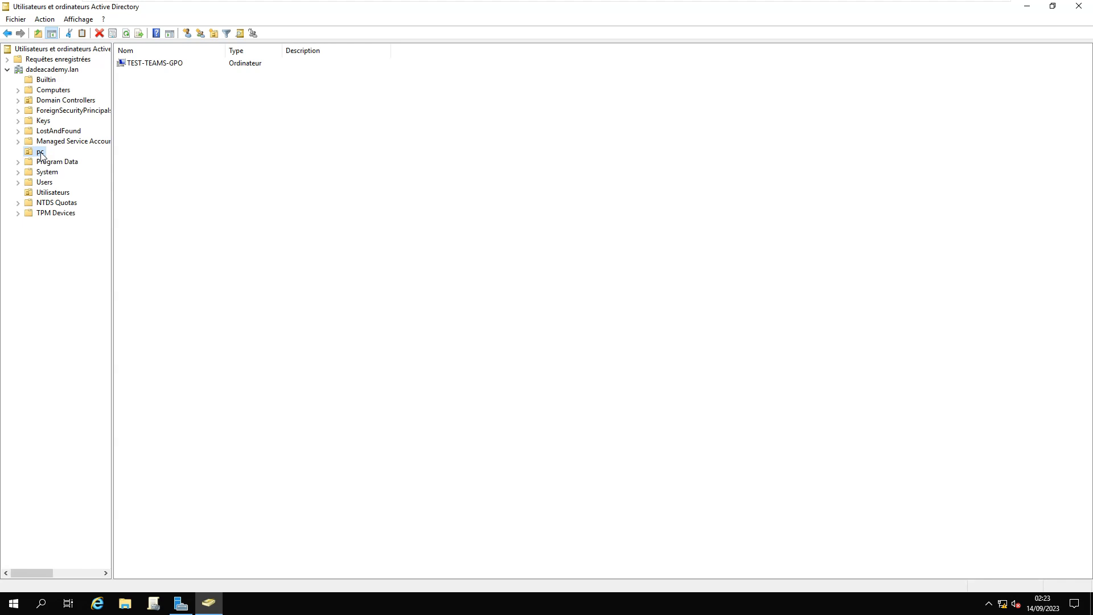
Compare the contents of the Computers container and the pc organizational unit, and close Active Directory Users and Computers.
{"action": "left_click", "coordinate": [47, 90]}
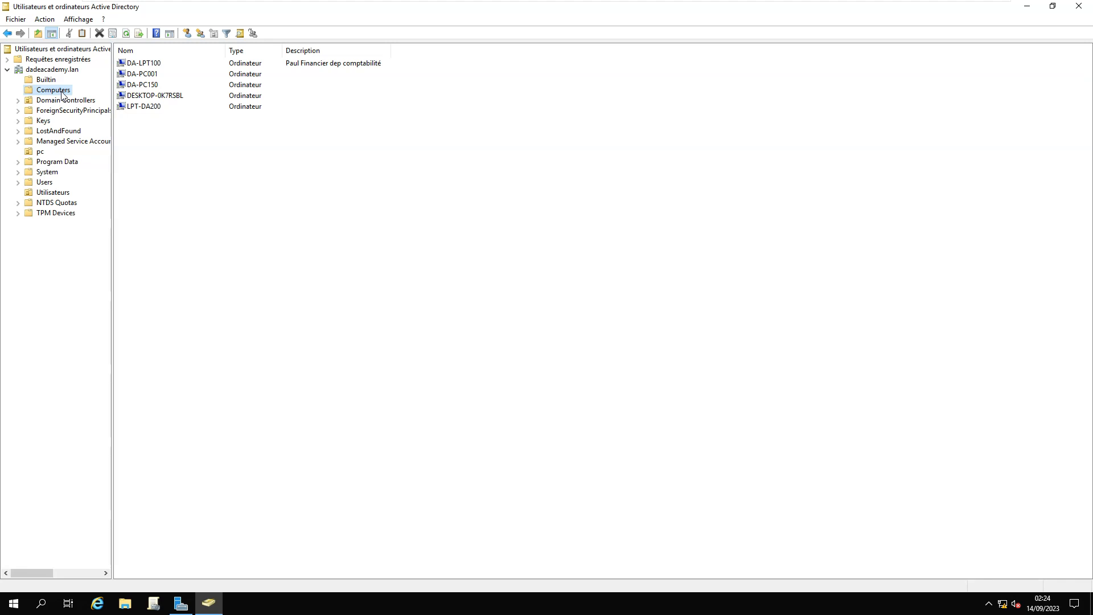
{"action": "left_click", "coordinate": [33, 159]}
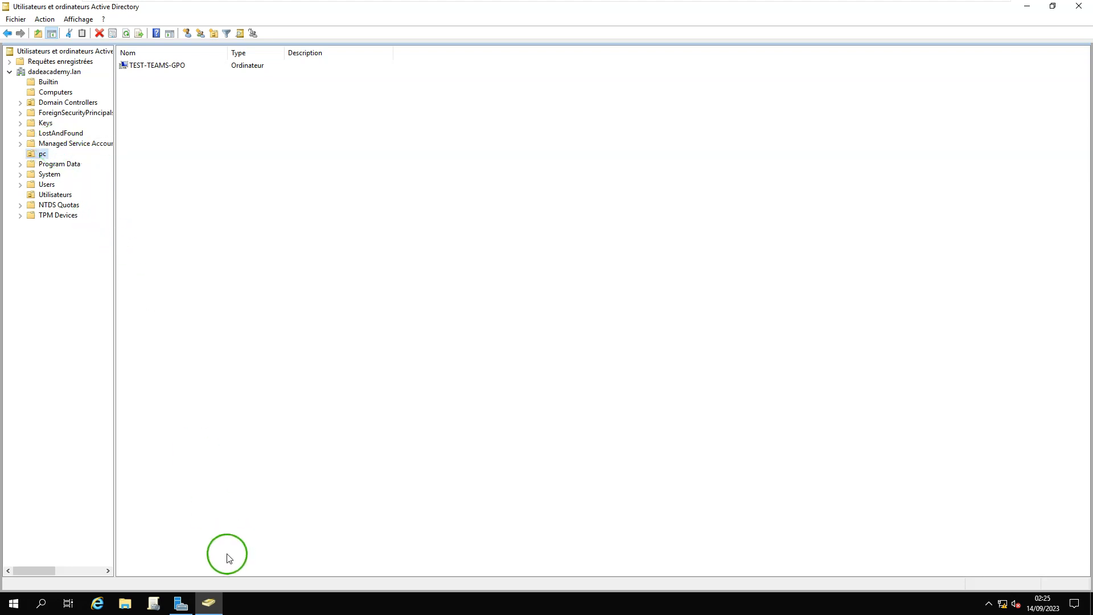
{"action": "left_click", "coordinate": [1079, 7]}
Open the Group Policy Management console from Server Manager and expand the forest down to the dadeacademy.lan domain.
{"action": "left_click", "coordinate": [1009, 30]}
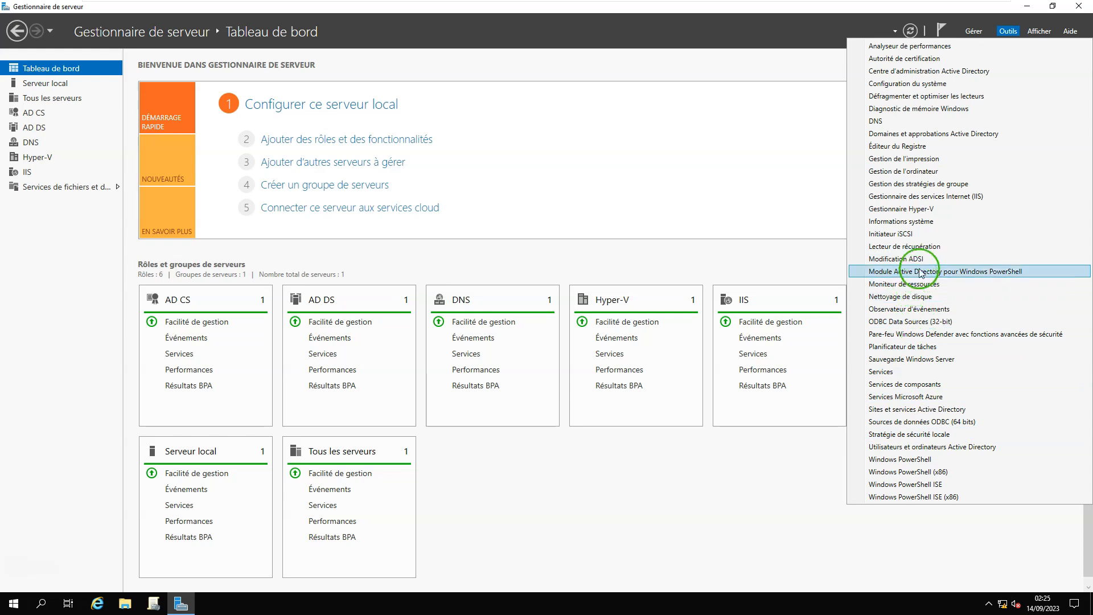
{"action": "left_click", "coordinate": [919, 185]}
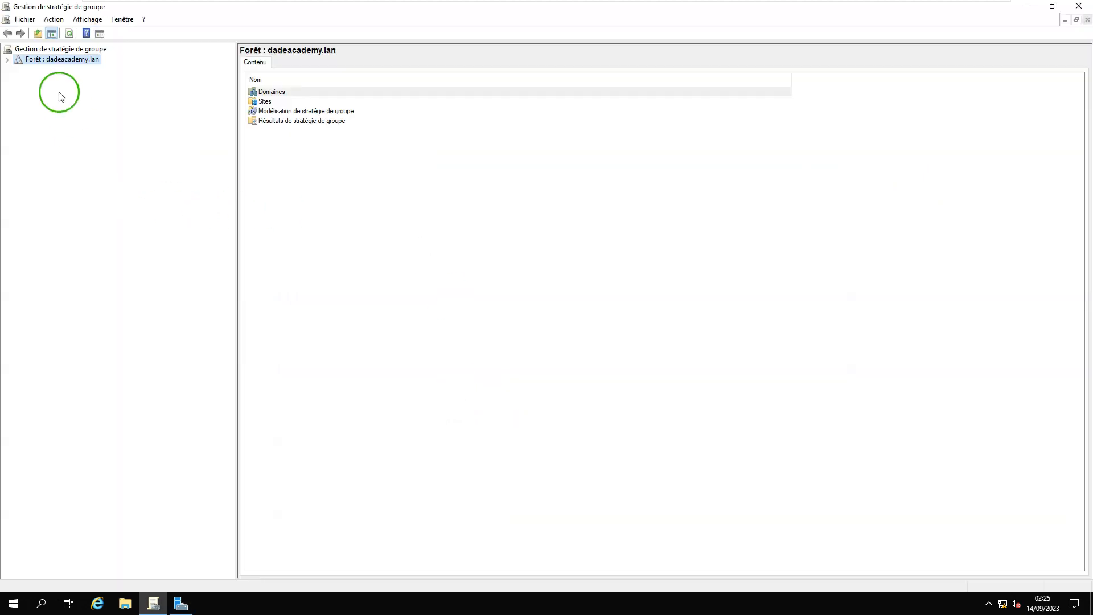
{"action": "left_click", "coordinate": [6, 59]}
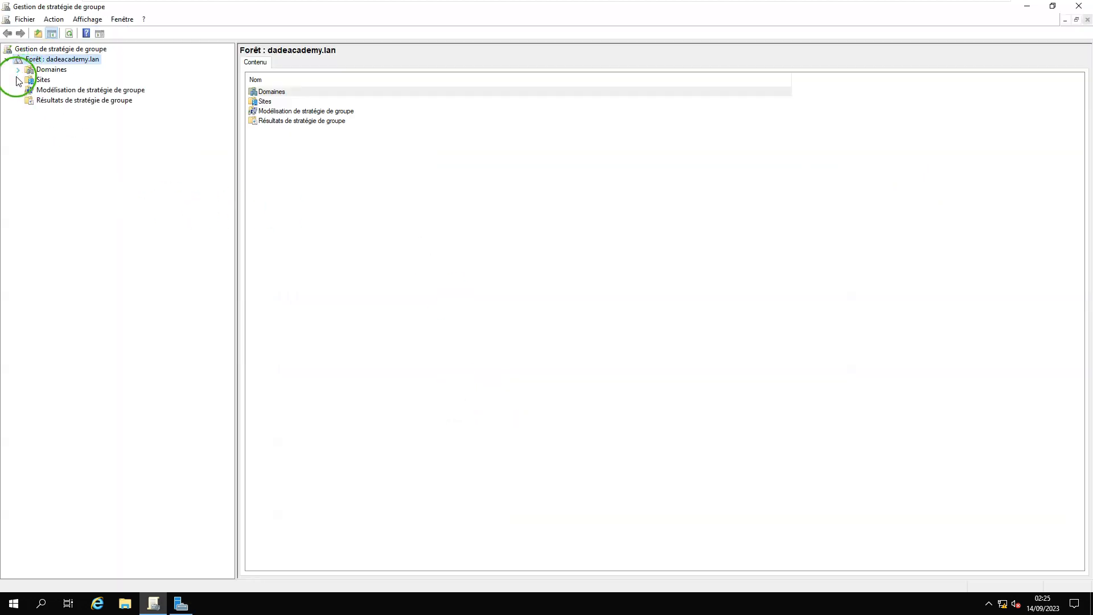
{"action": "left_click", "coordinate": [19, 70]}
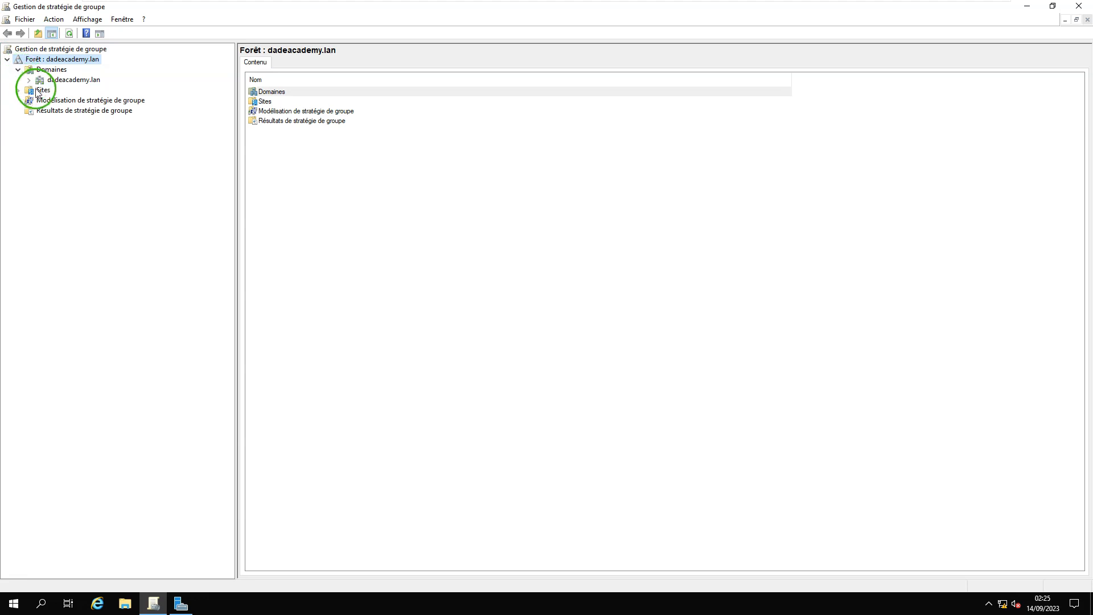
{"action": "left_click", "coordinate": [29, 80]}
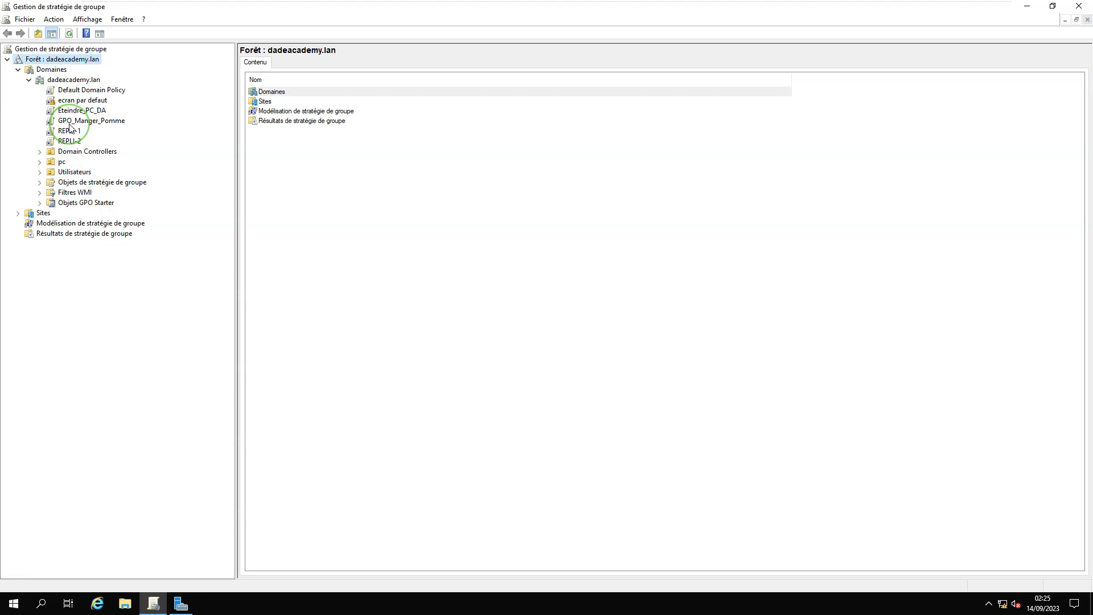
Create a GPO named Teams-GPO and link it to the pc organizational unit.
{"action": "right_click", "coordinate": [58, 165]}
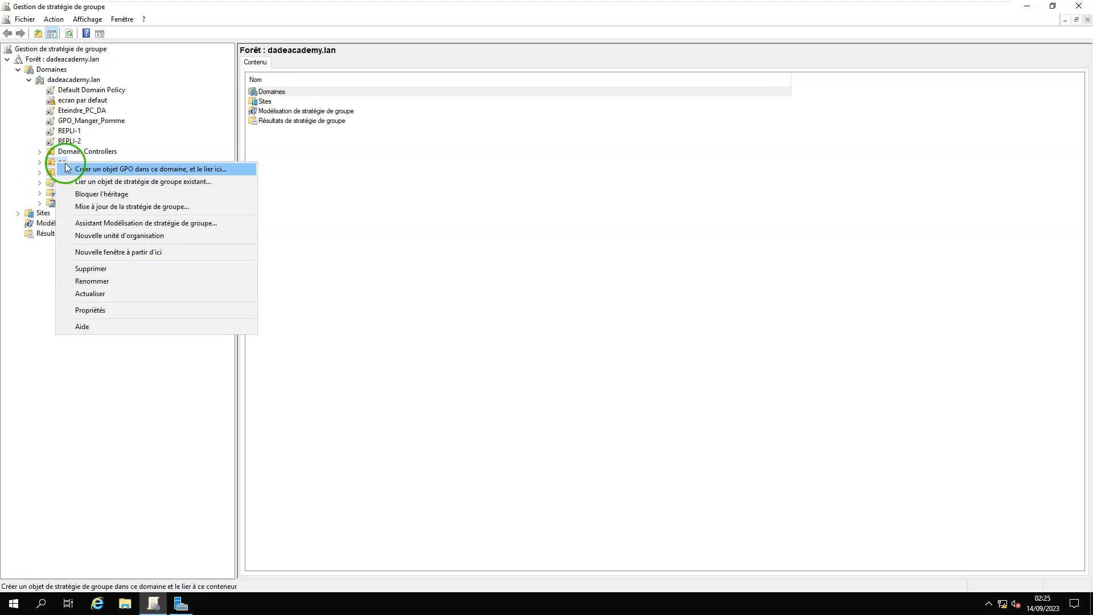
{"action": "left_click", "coordinate": [153, 170]}
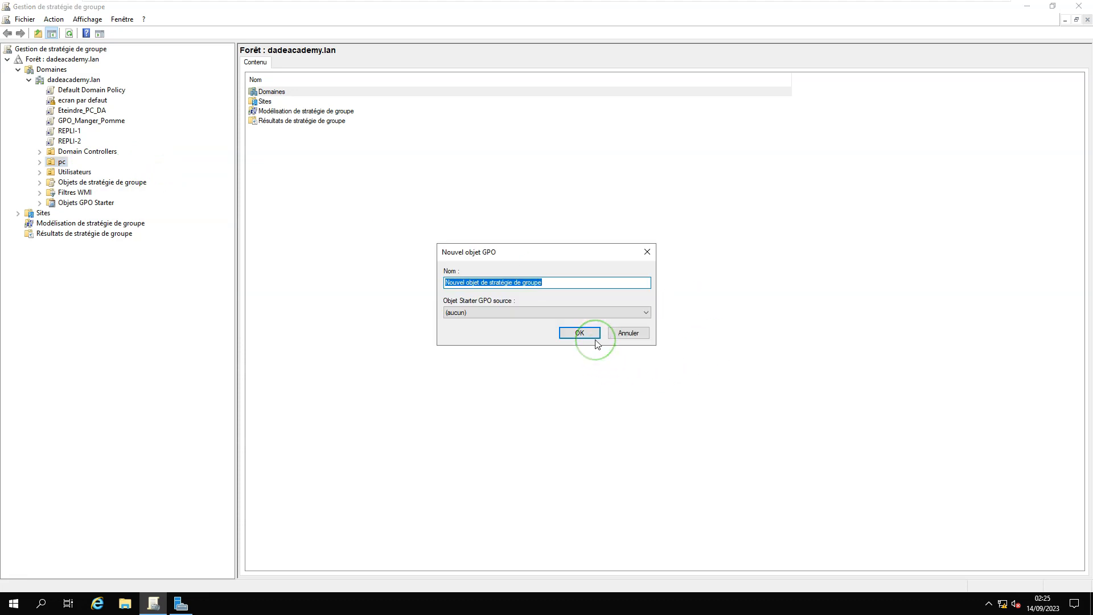
{"action": "type", "text": "Teams-GPO"}
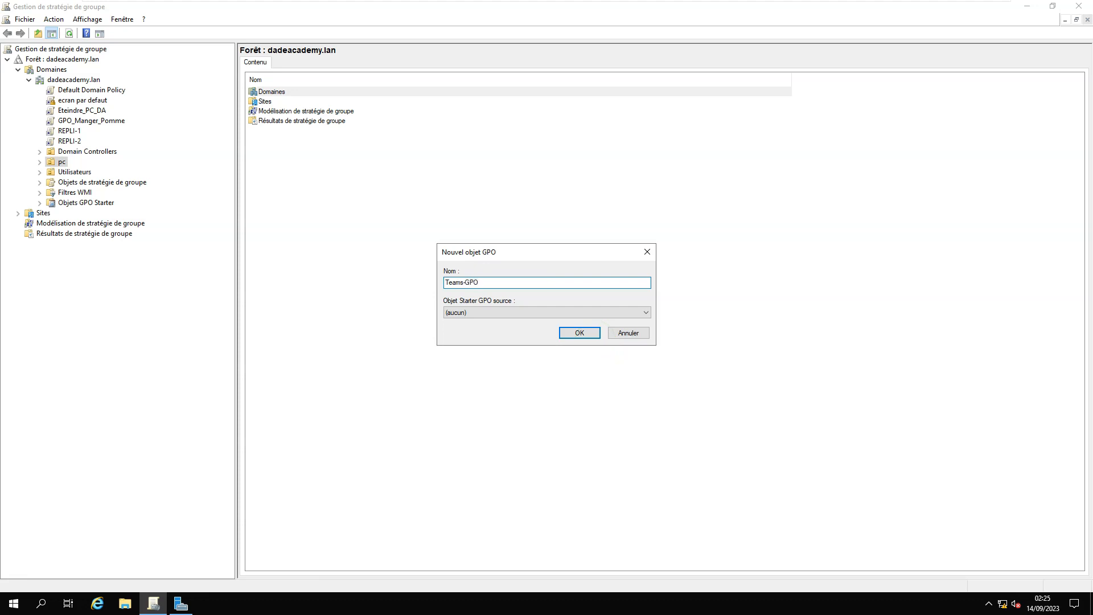
{"action": "left_click", "coordinate": [587, 334]}
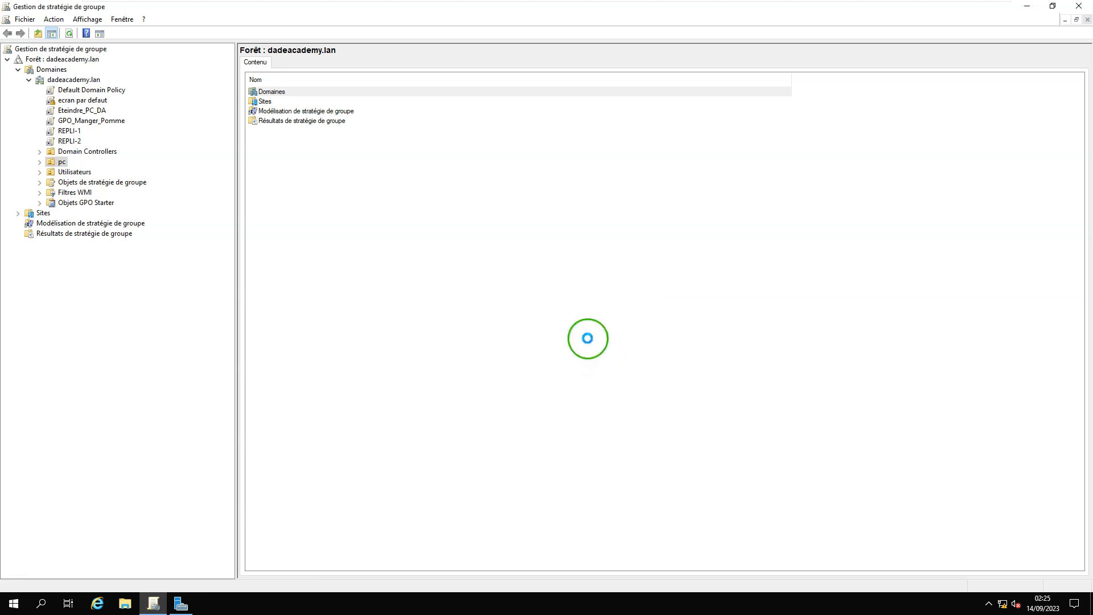
Open Teams-GPO from the pc organizational unit for editing and display Installation de logiciel under the computer configuration's software settings.
{"action": "left_click", "coordinate": [39, 162]}
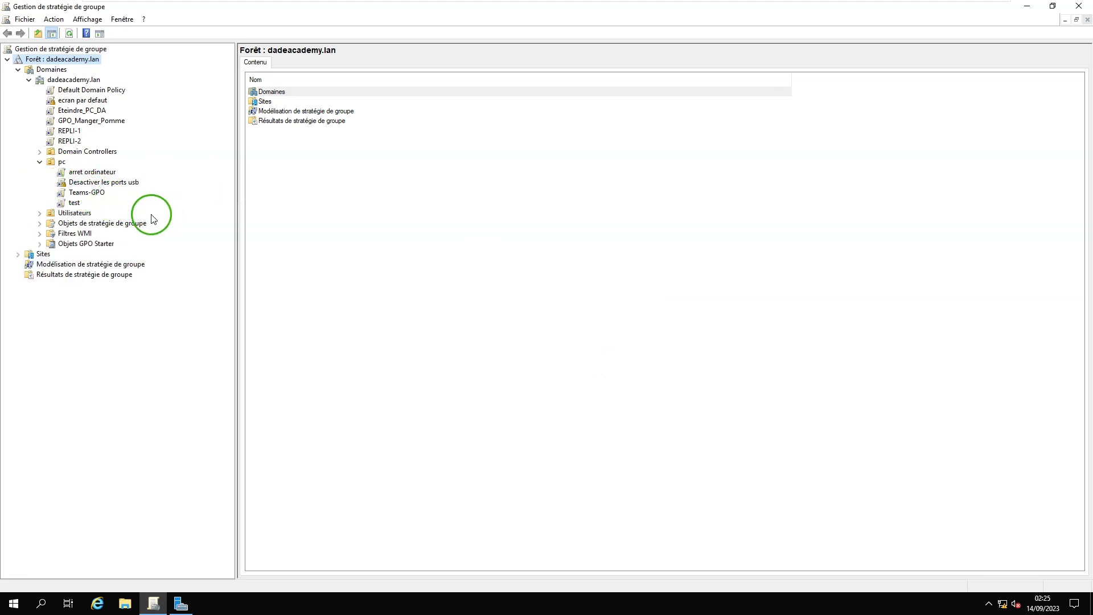
{"action": "right_click", "coordinate": [95, 193]}
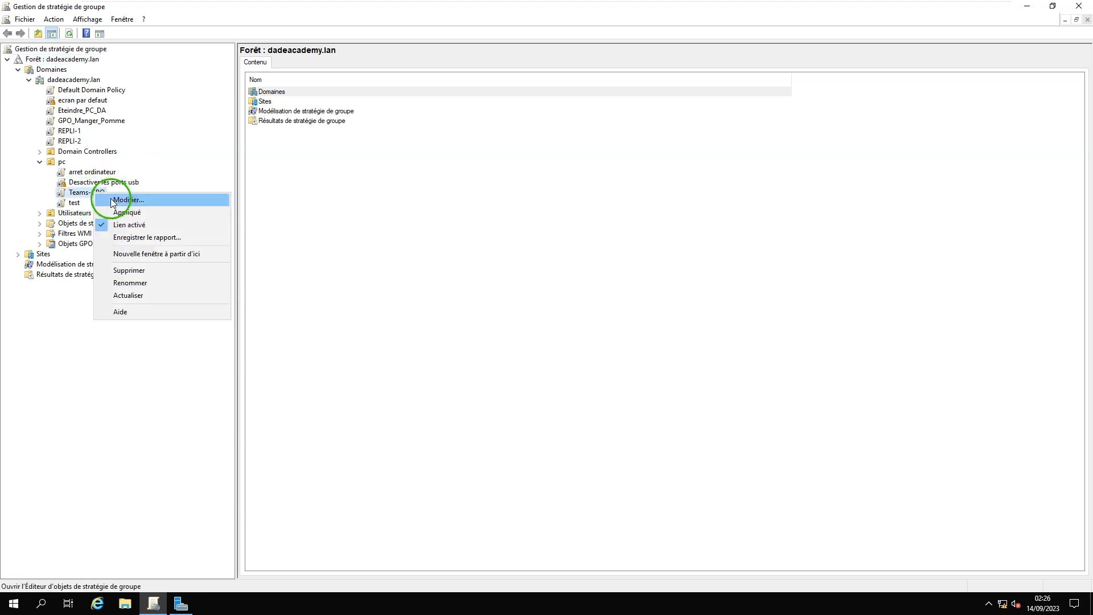
{"action": "left_click", "coordinate": [138, 202]}
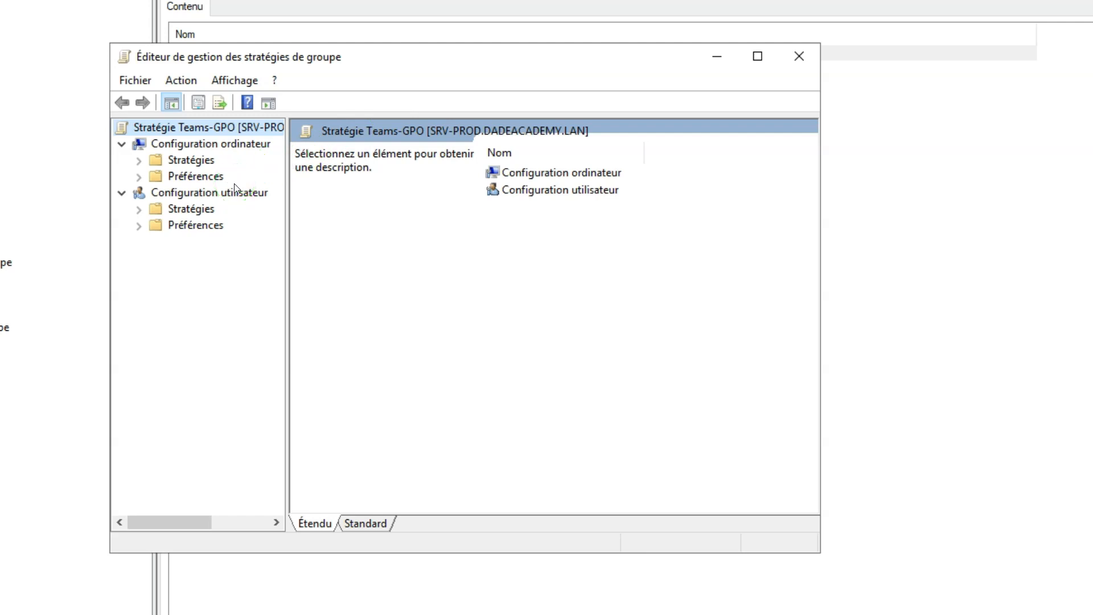
{"action": "left_click", "coordinate": [139, 161]}
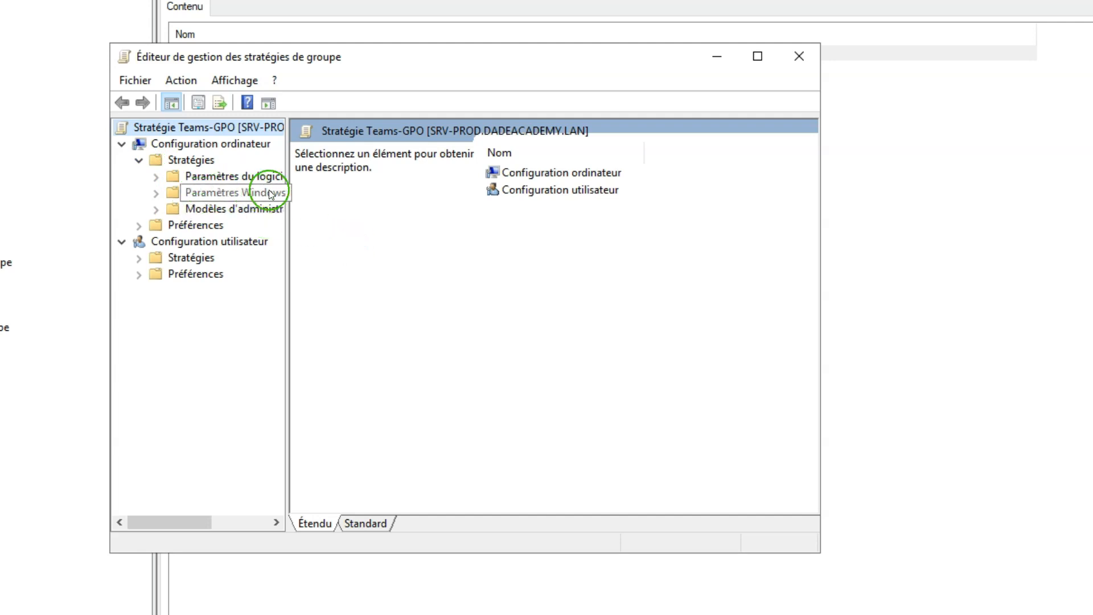
{"action": "left_click_drag", "start_coordinate": [384, 210], "coordinate": [385, 210]}
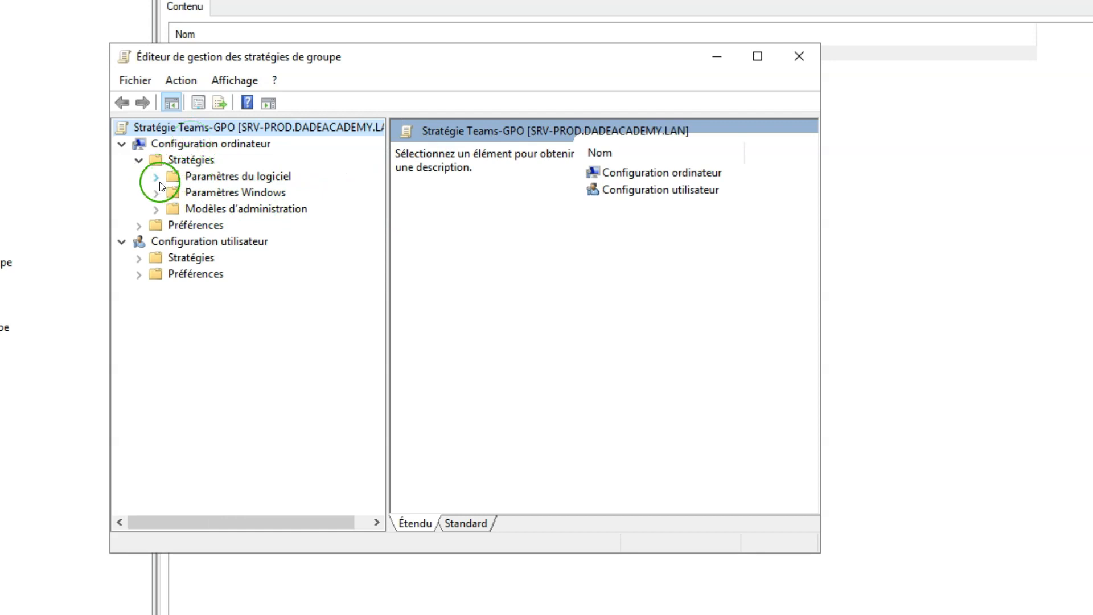
{"action": "left_click", "coordinate": [192, 179]}
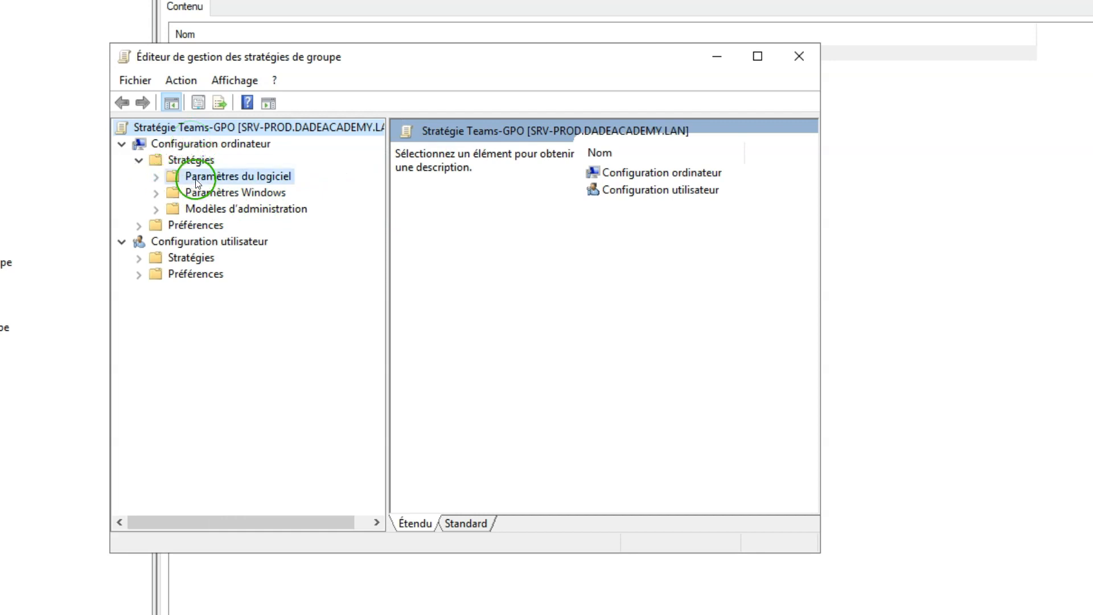
{"action": "left_click", "coordinate": [155, 177]}
{"action": "left_click", "coordinate": [241, 195]}
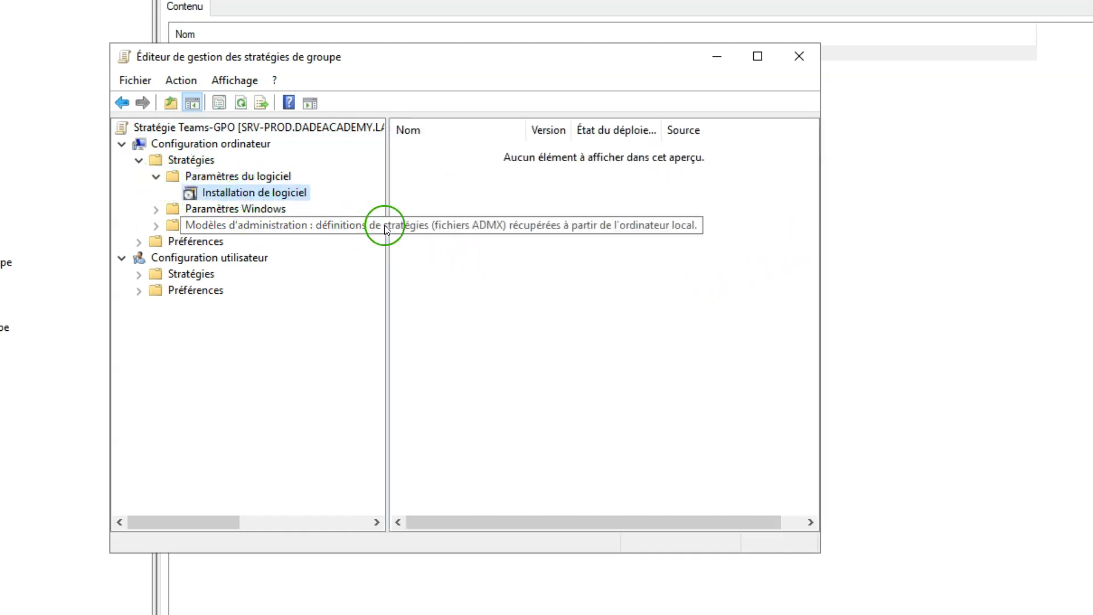
Add a new software installation package from the SAUVEGARDE (E:) drive, choosing the Teams_windows_x64 Windows Installer file.
{"action": "right_click", "coordinate": [490, 205]}
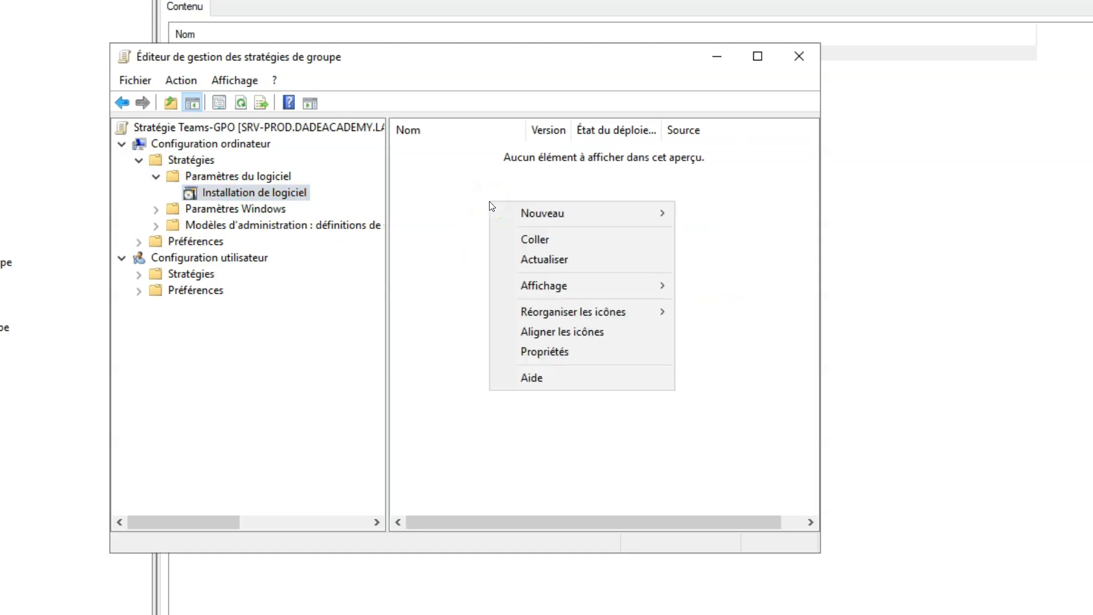
{"action": "left_click", "coordinate": [536, 213]}
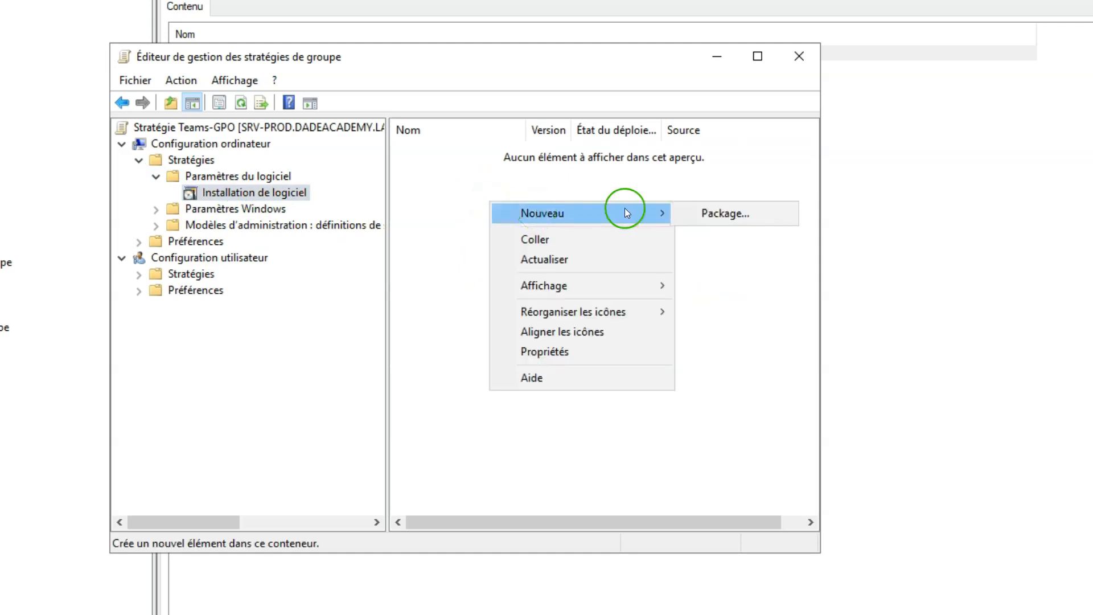
{"action": "left_click", "coordinate": [728, 212]}
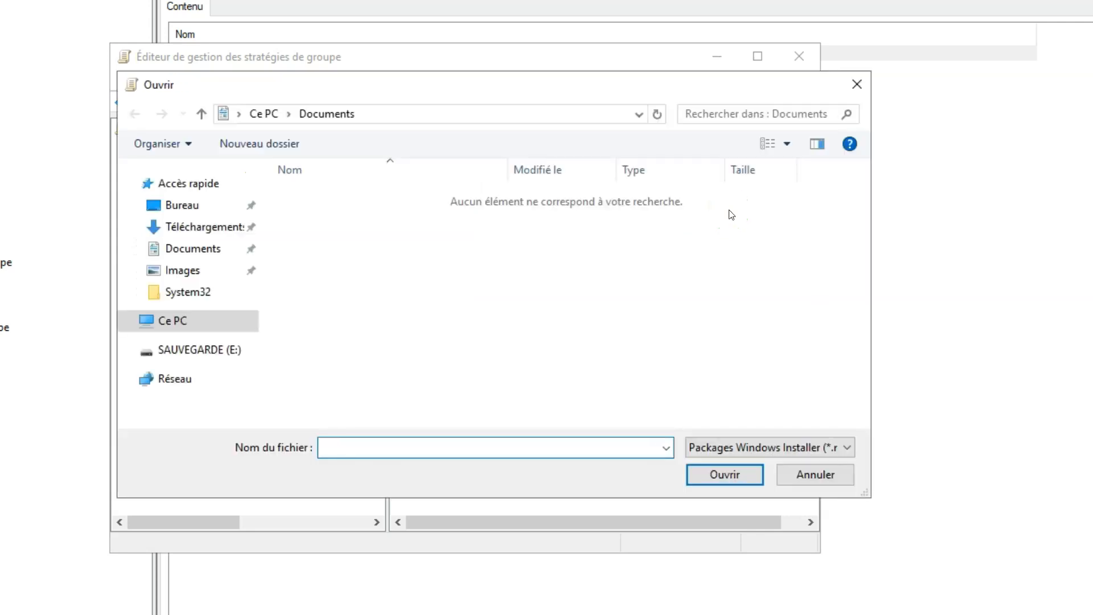
{"action": "left_click", "coordinate": [208, 352]}
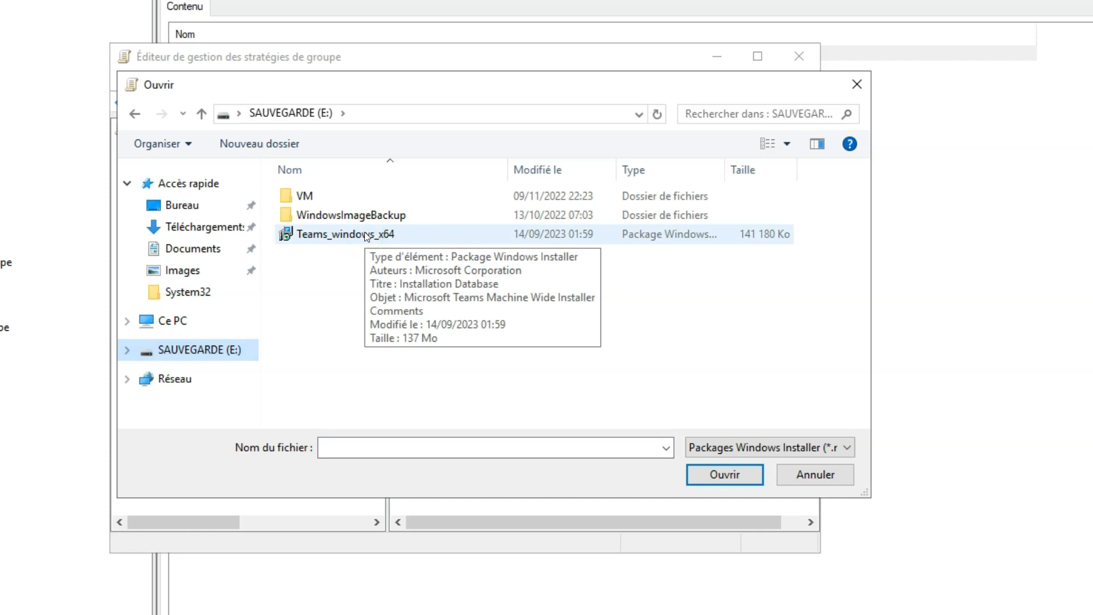
{"action": "left_click", "coordinate": [381, 236]}
{"action": "left_click", "coordinate": [711, 475]}
{"action": "left_click", "coordinate": [832, 448]}
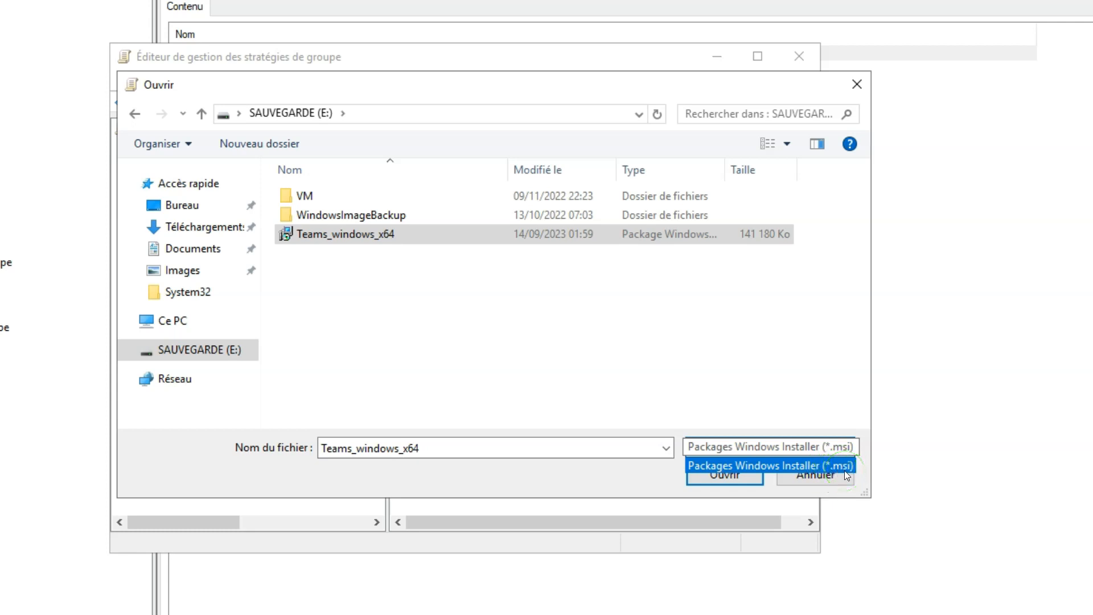
{"action": "left_click", "coordinate": [798, 465]}
{"action": "left_click", "coordinate": [718, 474]}
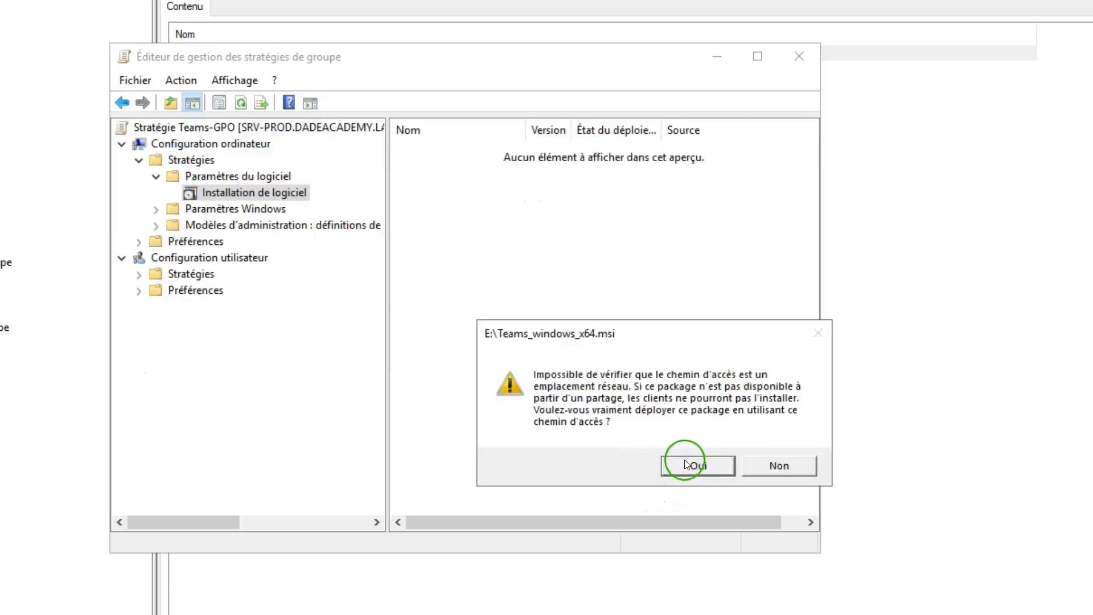
Accept the package's local path, deploy it with the Attribué deployment type, and widen the editor window to show its details.
{"action": "left_click", "coordinate": [685, 463]}
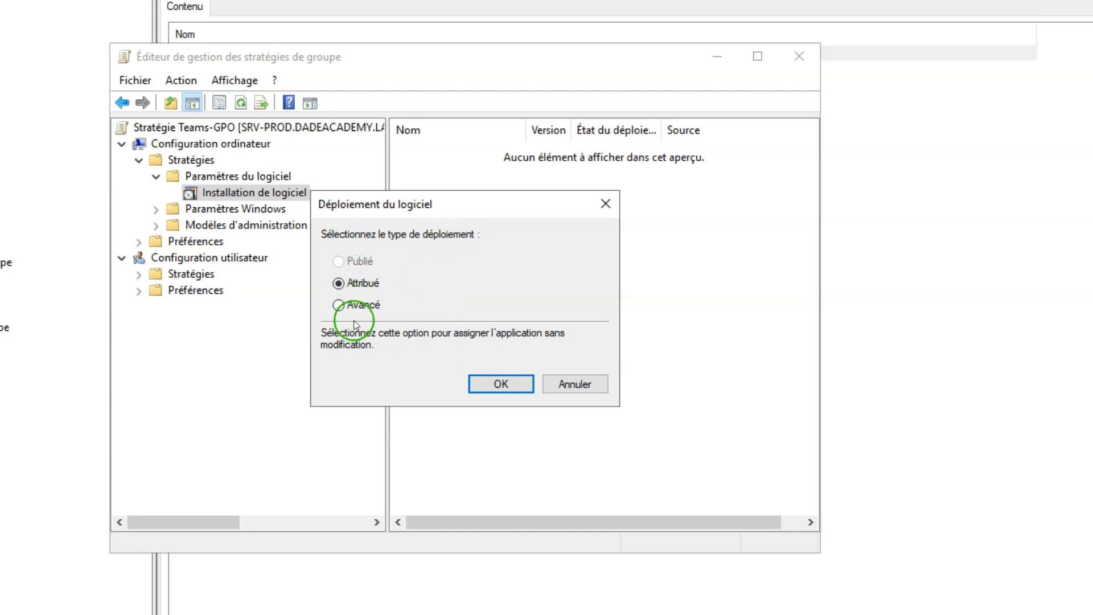
{"action": "left_click", "coordinate": [487, 381]}
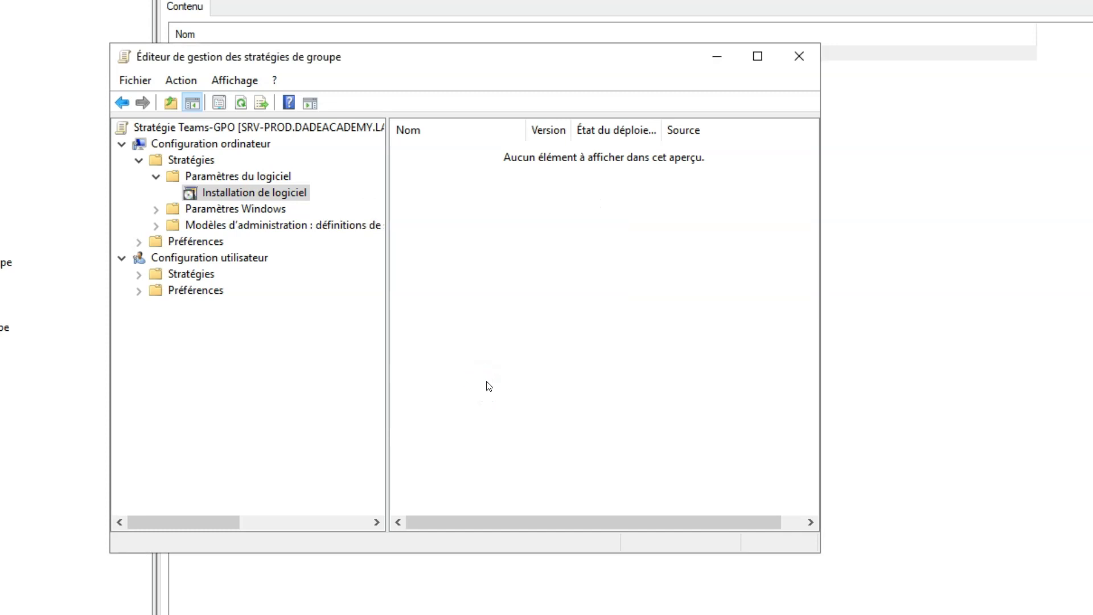
{"action": "left_click", "coordinate": [493, 372]}
{"action": "left_click_drag", "start_coordinate": [820, 361], "coordinate": [939, 373]}
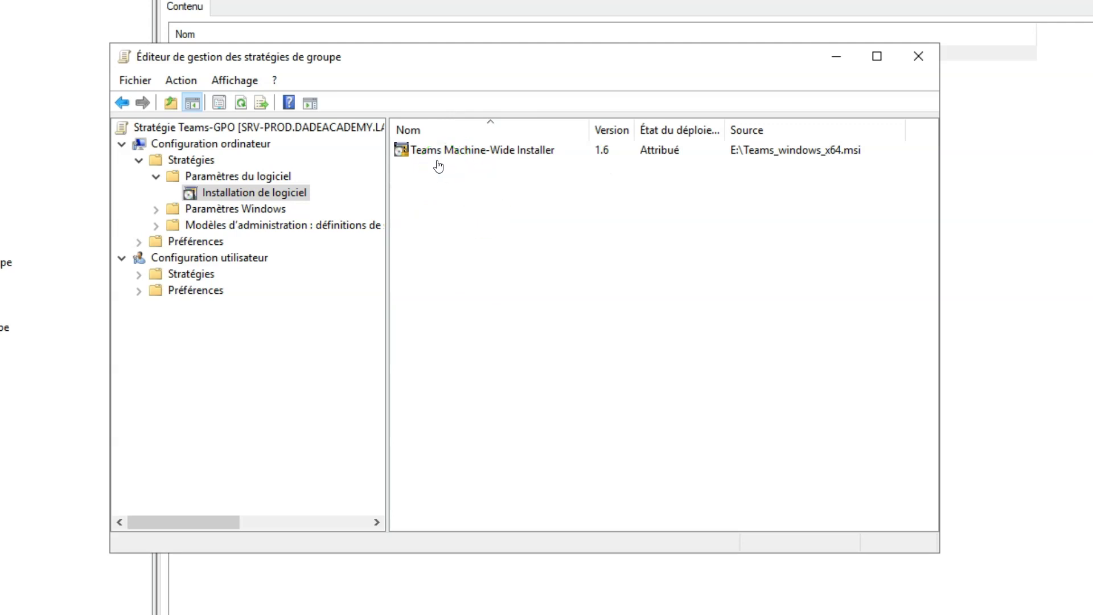
Open the Teams Machine-Wide Installer package's properties and review its general information, deployment settings and advanced deployment options.
{"action": "right_click", "coordinate": [466, 149]}
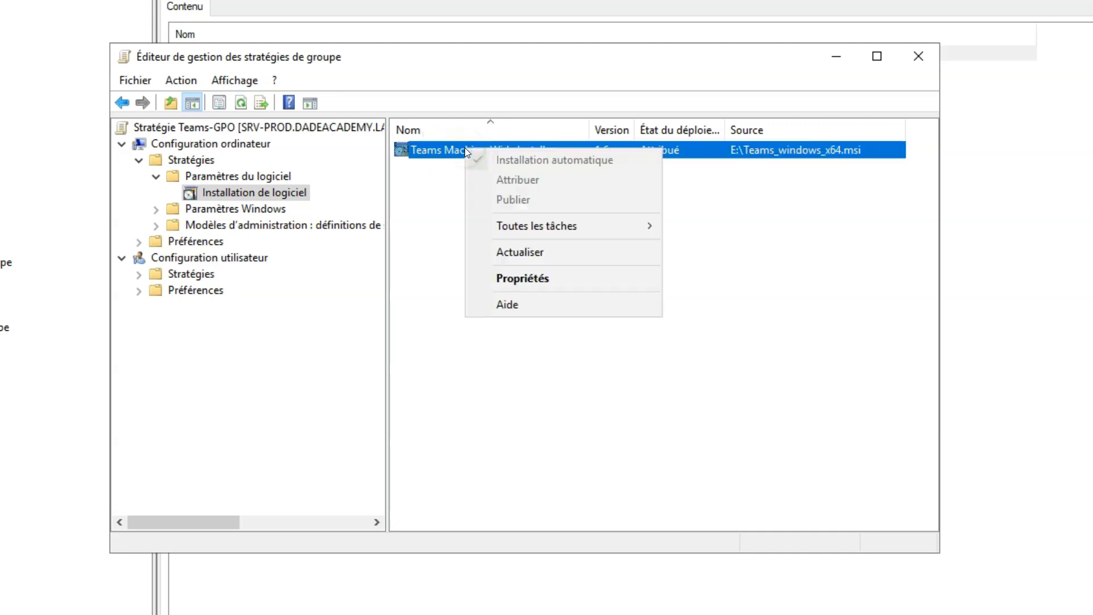
{"action": "left_click", "coordinate": [525, 279]}
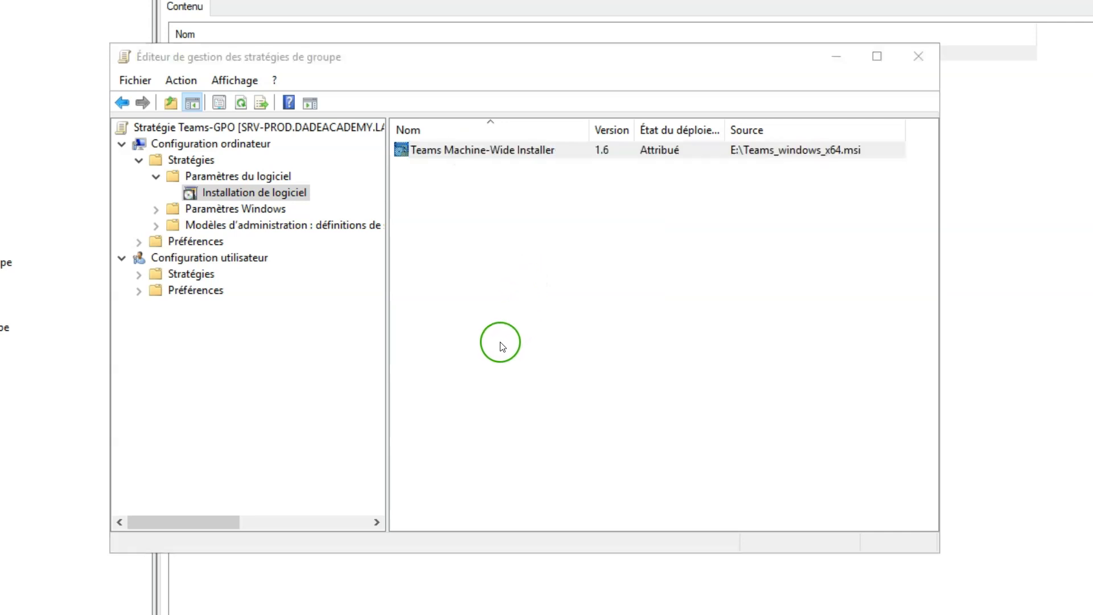
{"action": "left_click_drag", "start_coordinate": [497, 106], "coordinate": [403, 207]}
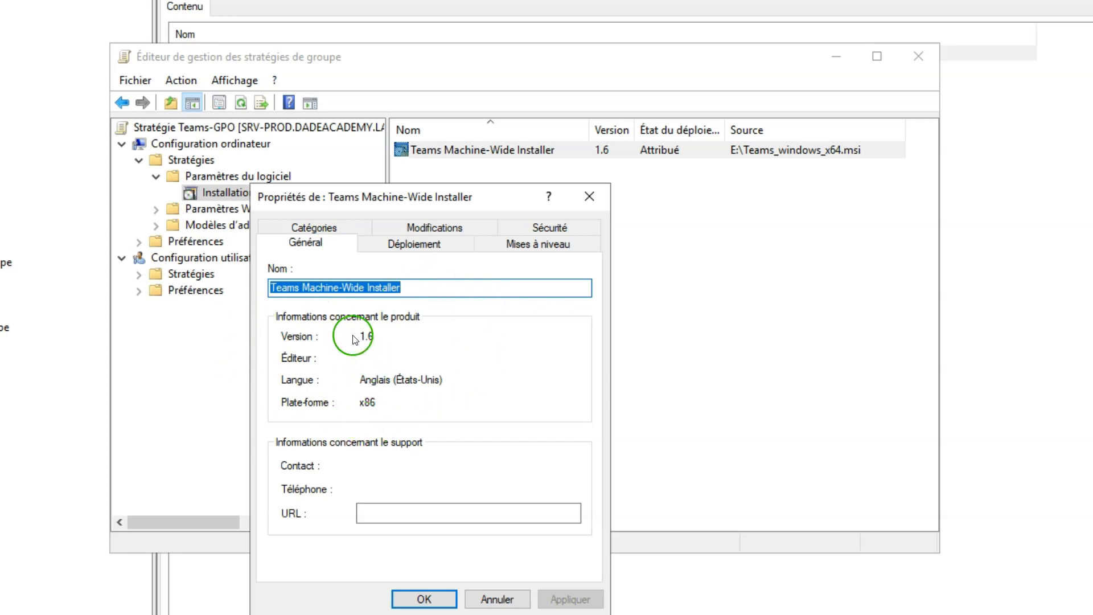
{"action": "left_click", "coordinate": [390, 249]}
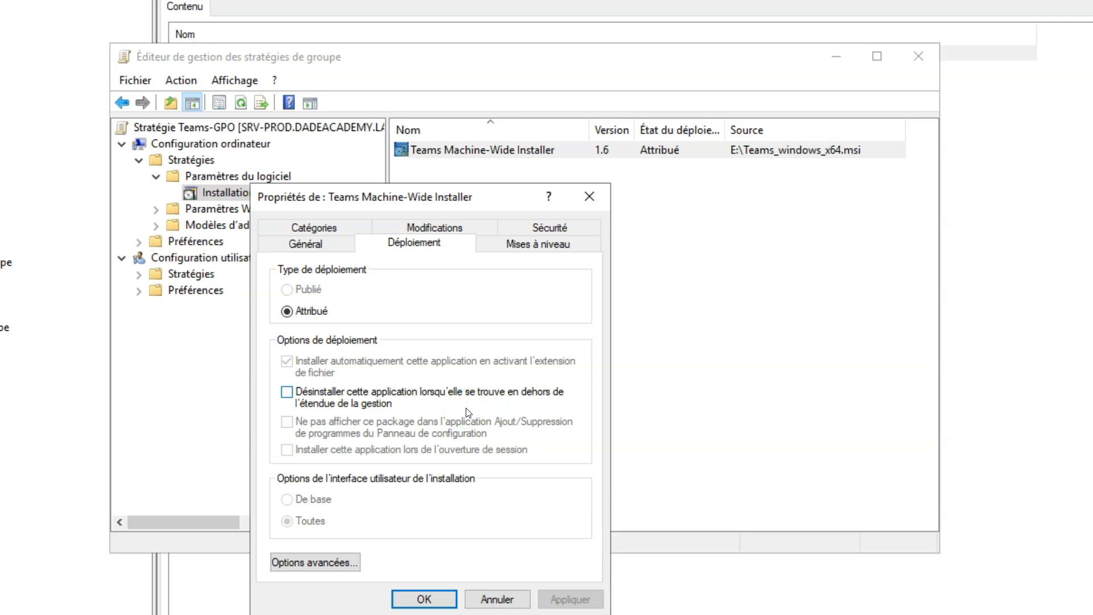
{"action": "left_click", "coordinate": [340, 563]}
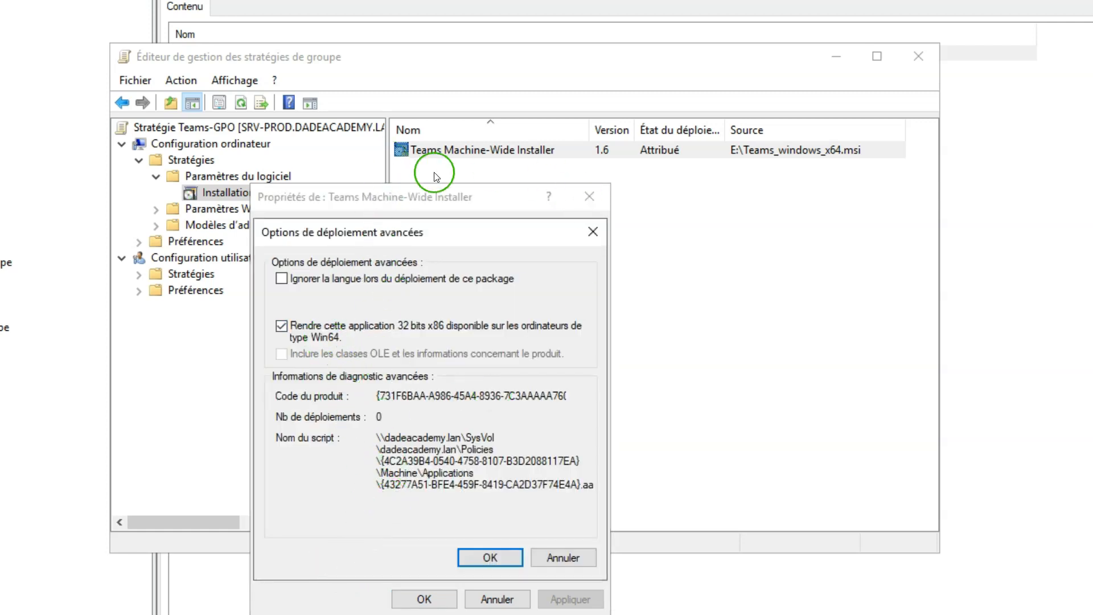
{"action": "left_click", "coordinate": [491, 558]}
Review the package's security, modifications, upgrades and categories settings, return to its general information, and accept the properties.
{"action": "left_click", "coordinate": [518, 234]}
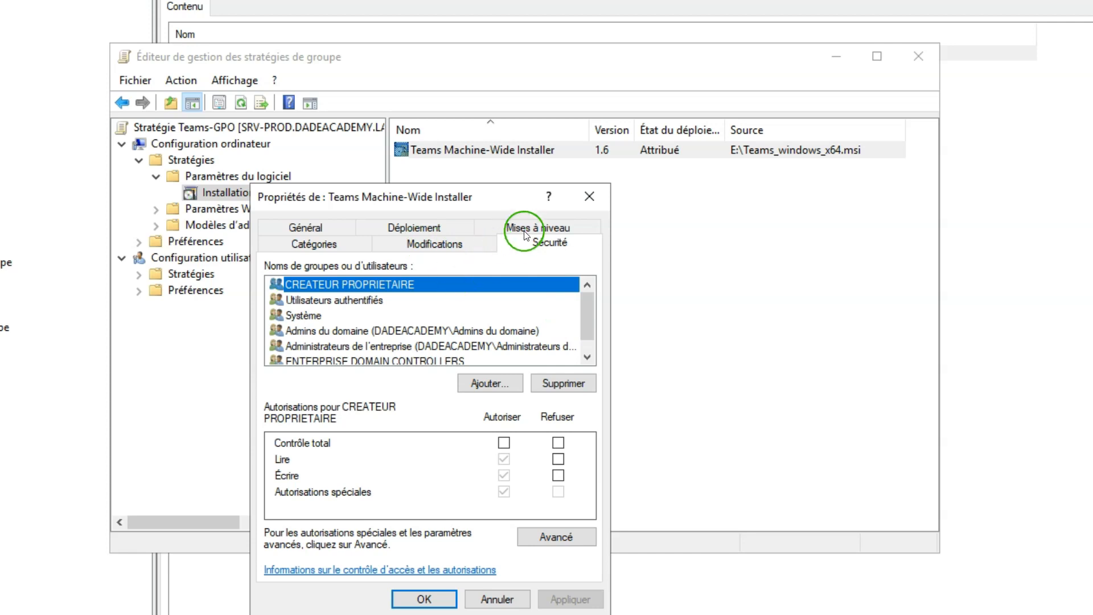
{"action": "left_click", "coordinate": [434, 243]}
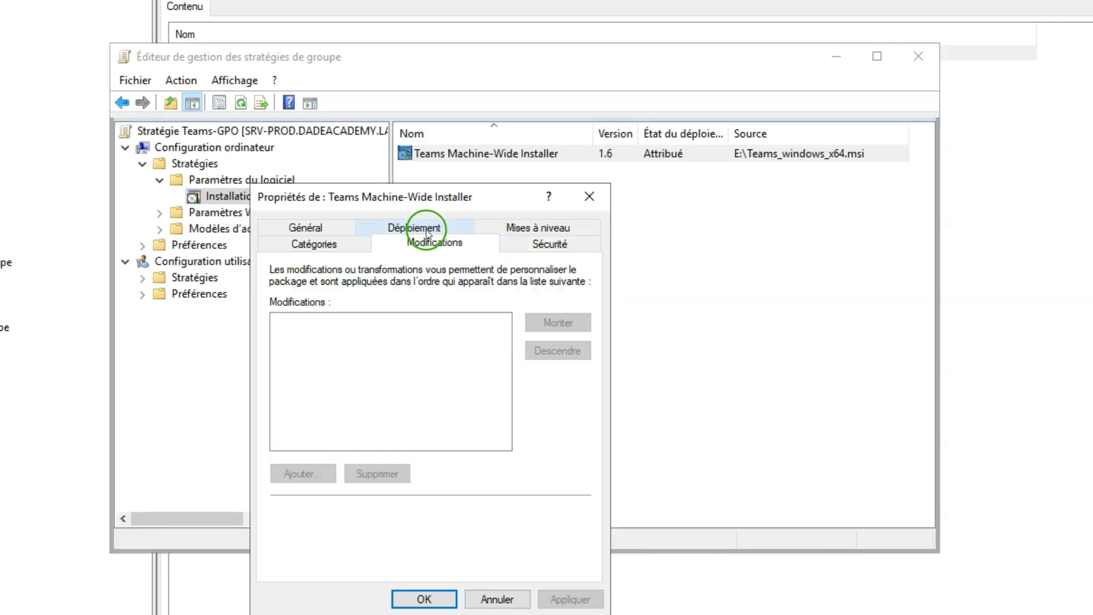
{"action": "left_click", "coordinate": [543, 227]}
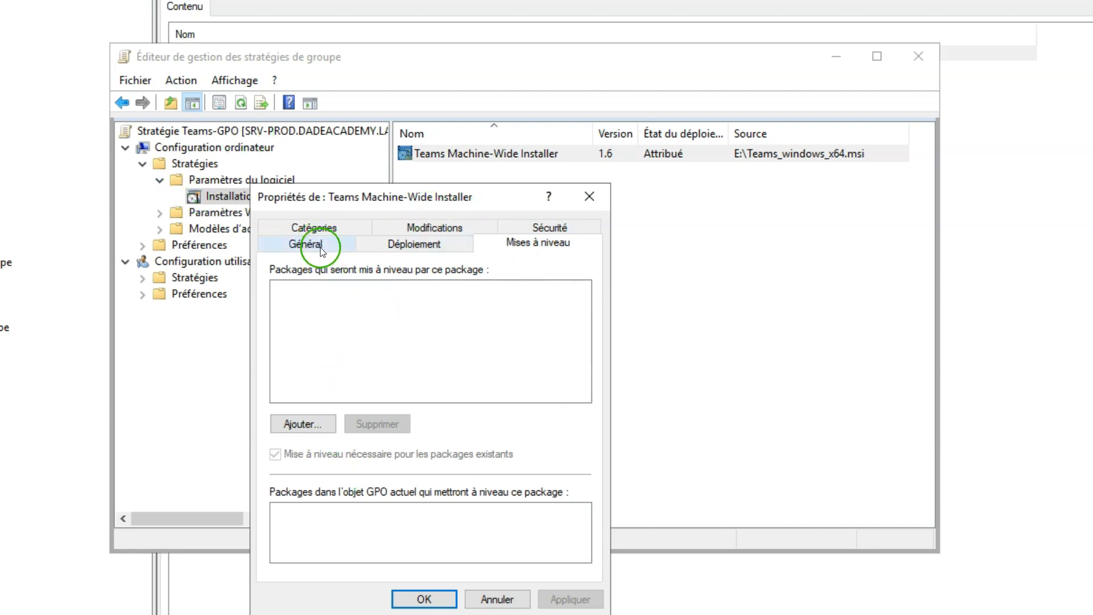
{"action": "left_click", "coordinate": [319, 227]}
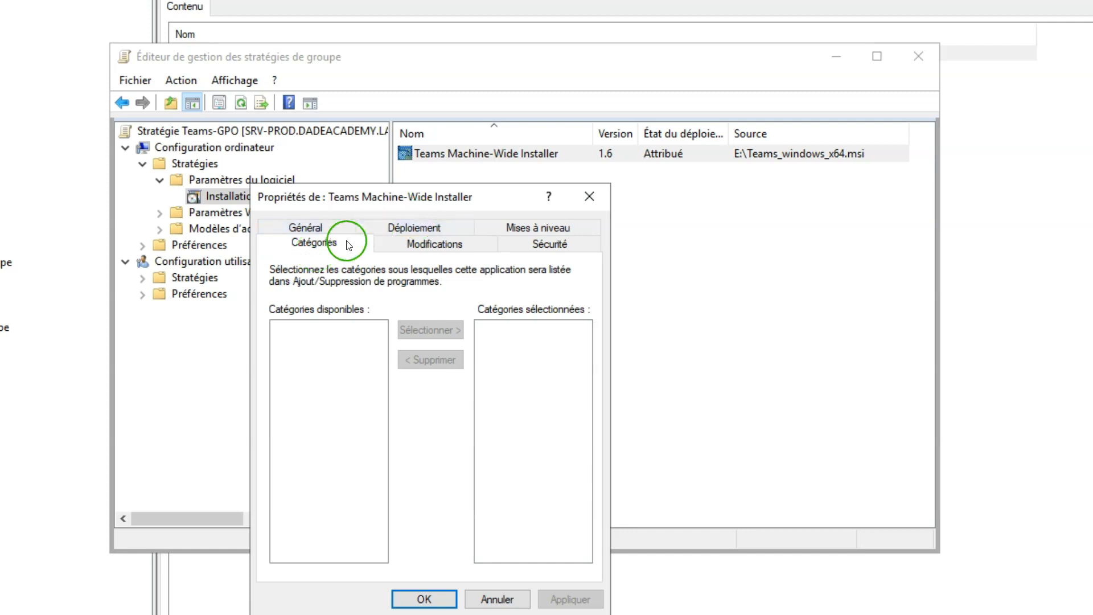
{"action": "left_click", "coordinate": [330, 227]}
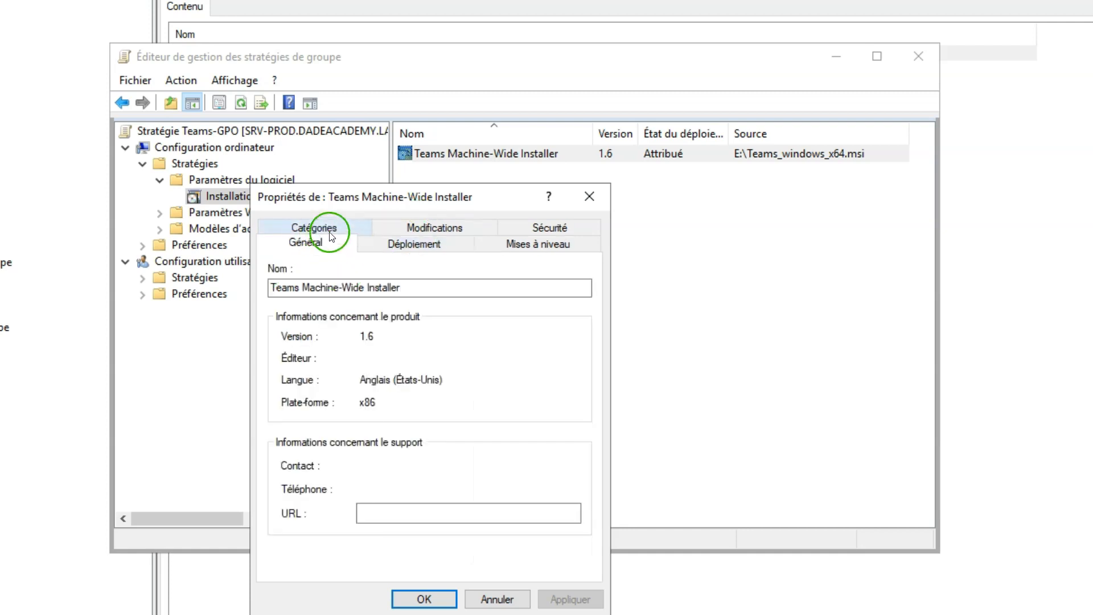
{"action": "left_click", "coordinate": [421, 600]}
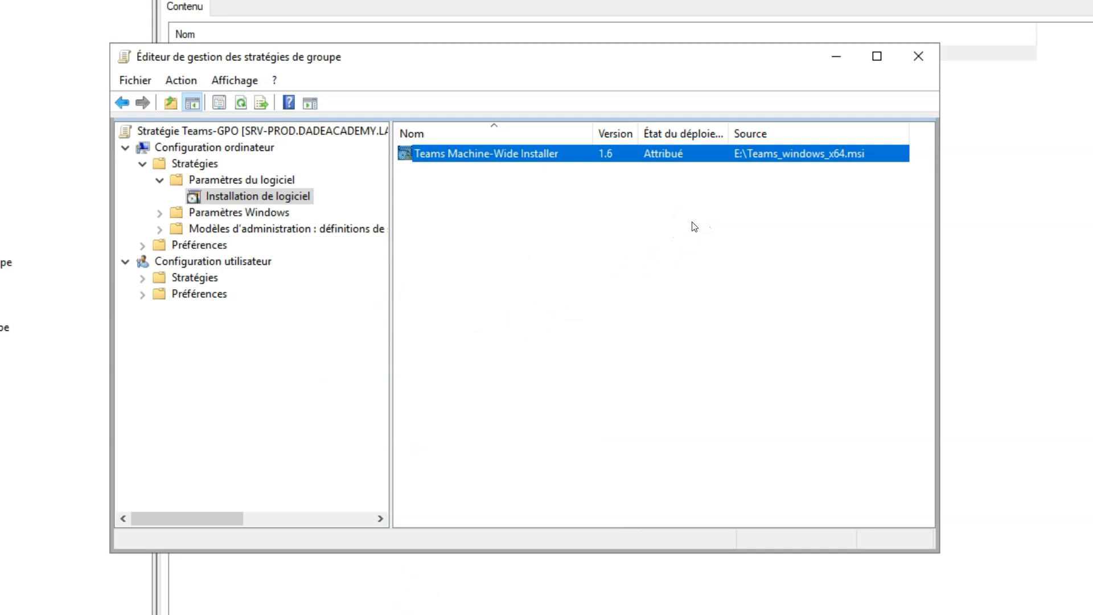
Close the policy editor, enforce the Teams-GPO link in the pc organizational unit, and leave the group policy management console.
{"action": "left_click", "coordinate": [835, 157]}
{"action": "left_click", "coordinate": [919, 56]}
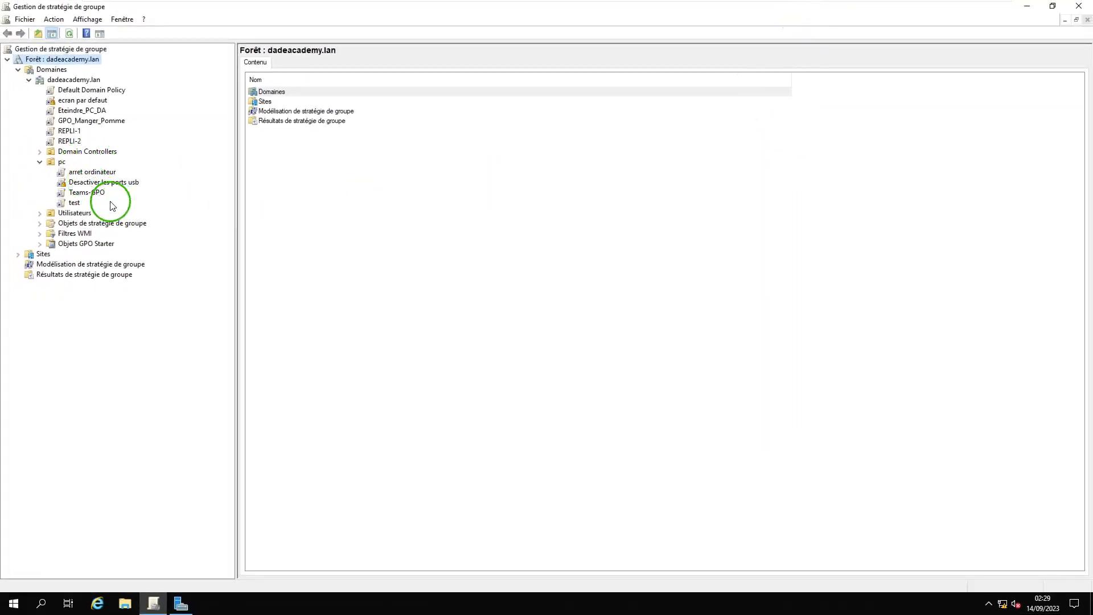
{"action": "right_click", "coordinate": [97, 195]}
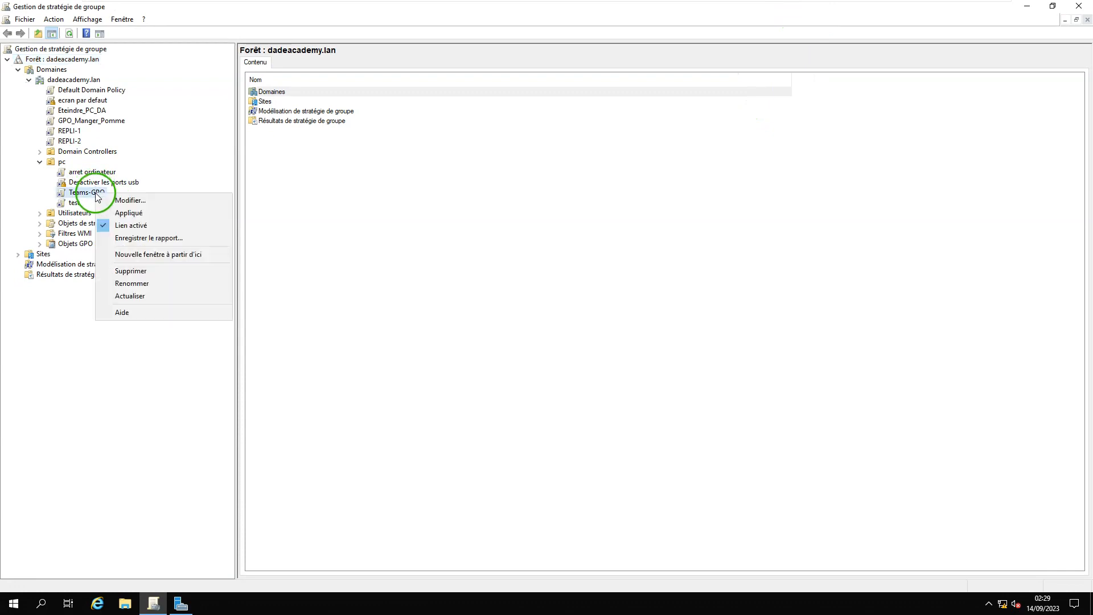
{"action": "left_click", "coordinate": [136, 212]}
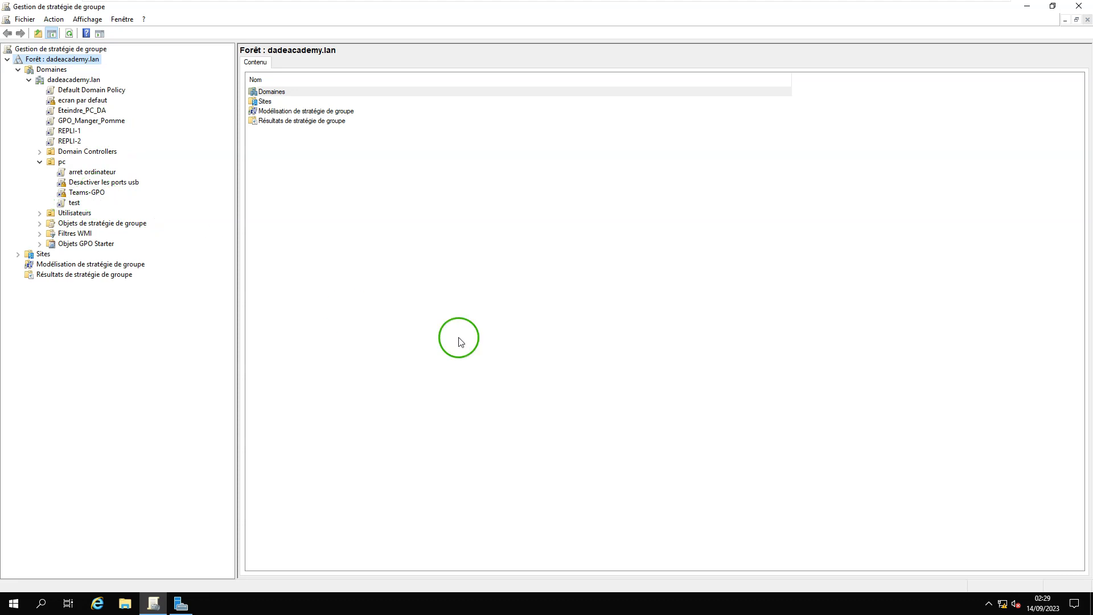
{"action": "left_click", "coordinate": [1080, 7]}
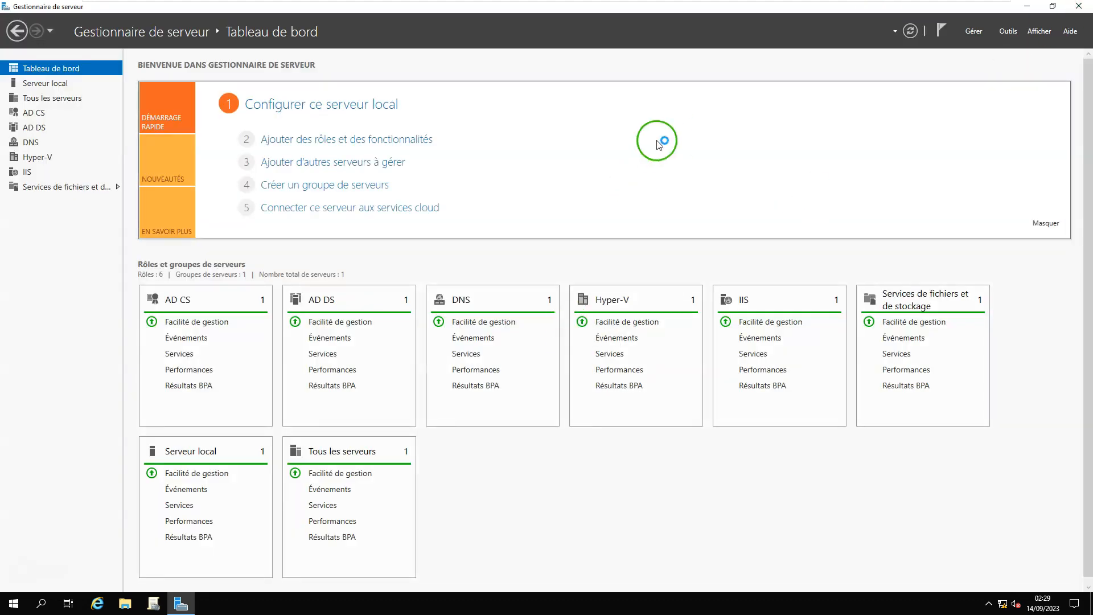
Run gpupdate /force from a command prompt on the server, and close the prompt when it finishes.
{"action": "key", "text": "super+r"}
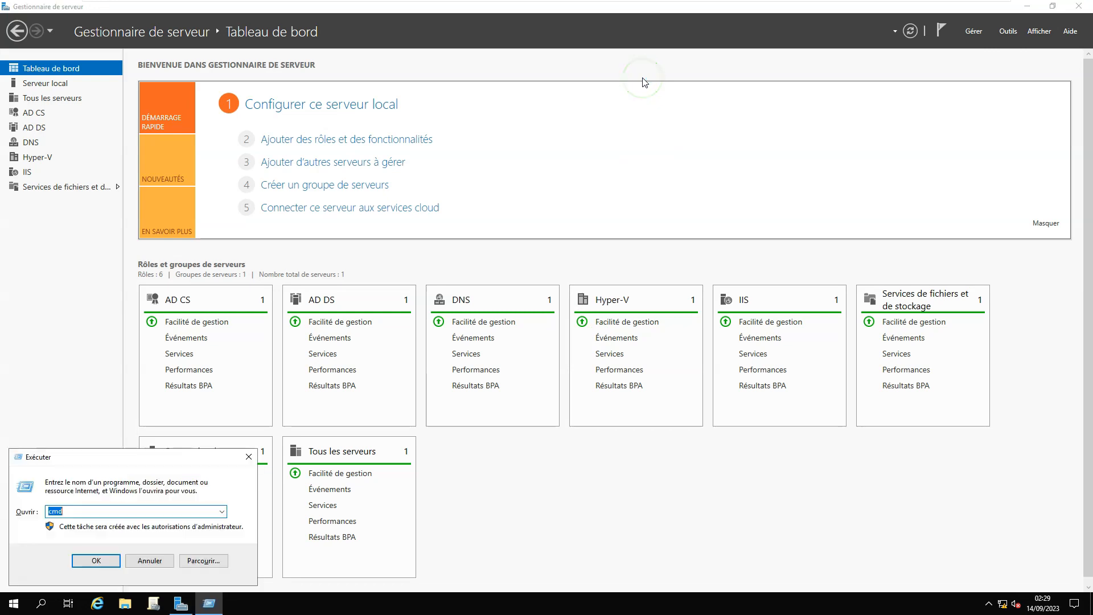
{"action": "key", "text": "Return"}
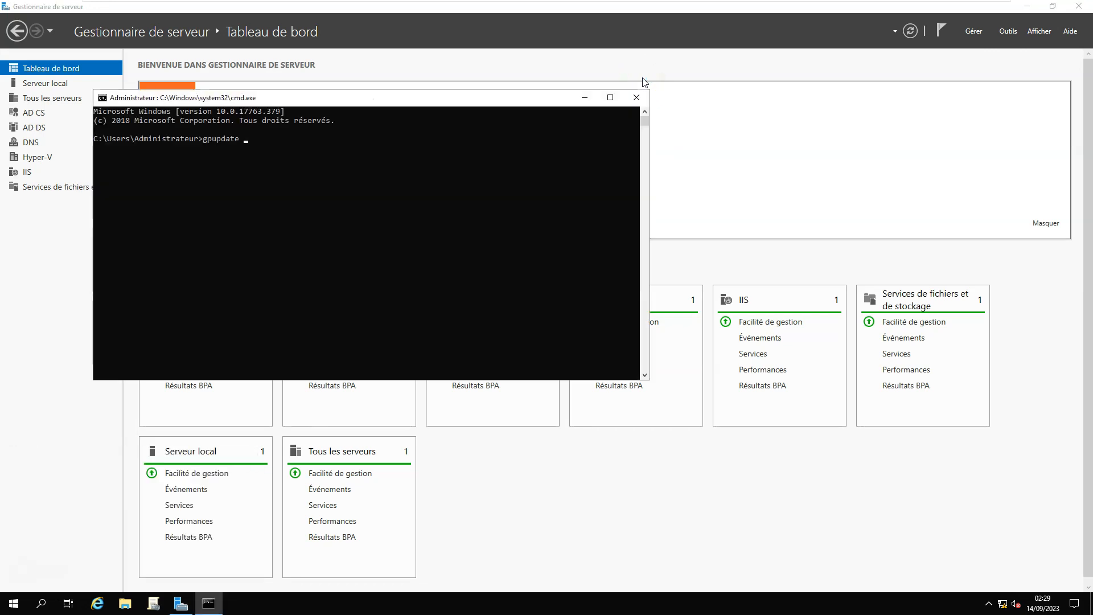
{"action": "type", "text": "gpupdate /force"}
{"action": "key", "text": "Return"}
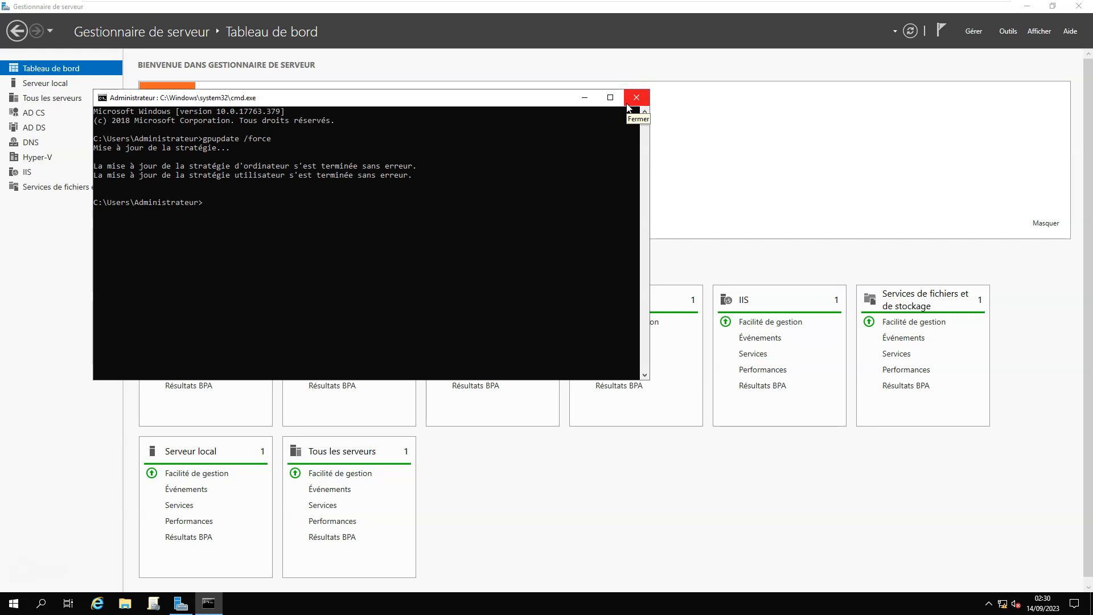
{"action": "left_click", "coordinate": [575, 224]}
{"action": "left_click", "coordinate": [636, 97]}
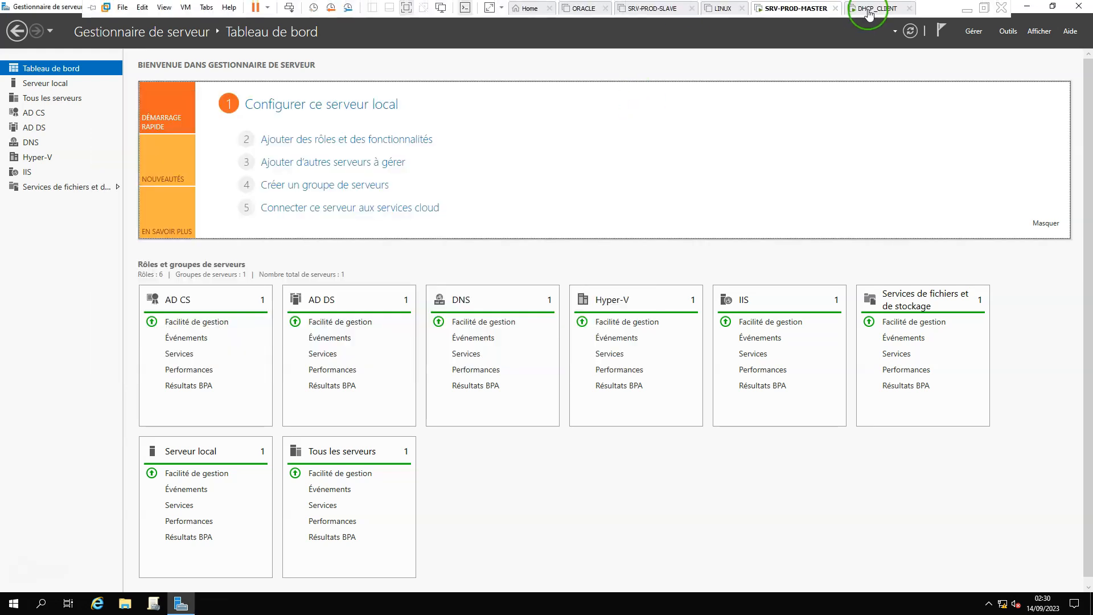
Switch to the DHCP_CLIENT virtual machine and run gpupdate /force from a command prompt.
{"action": "left_click", "coordinate": [869, 8]}
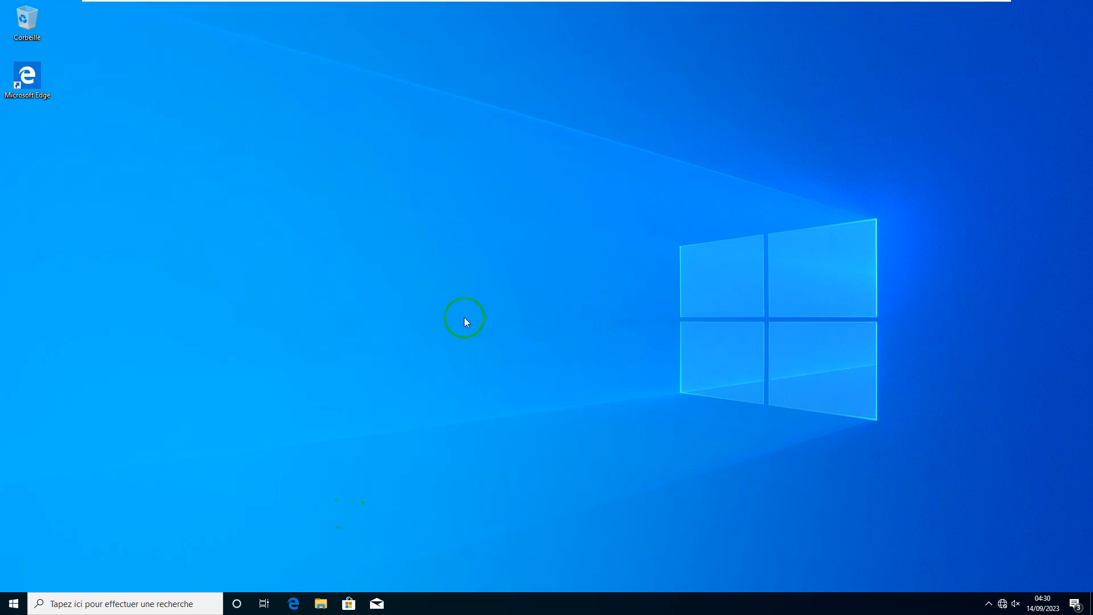
{"action": "key", "text": "super+r"}
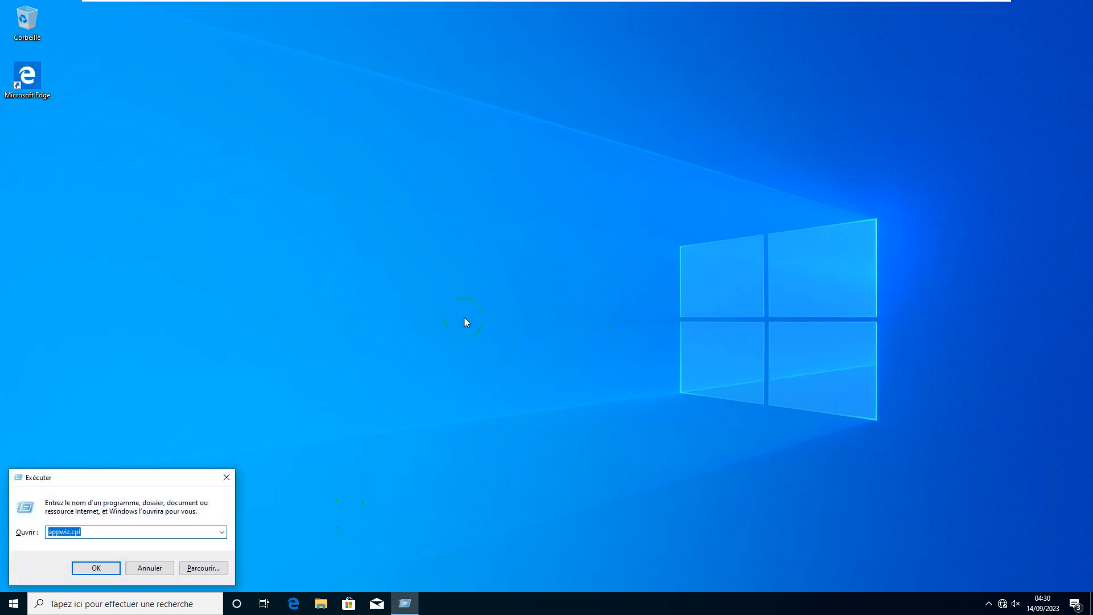
{"action": "type", "text": "cmd"}
{"action": "key", "text": "Return"}
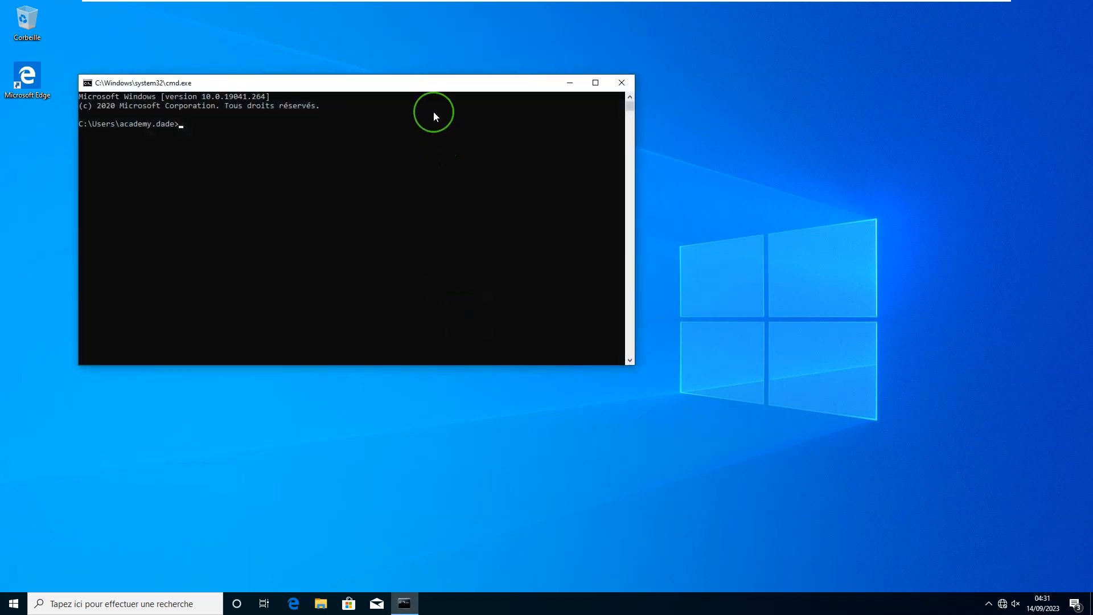
{"action": "left_click_drag", "start_coordinate": [439, 86], "coordinate": [567, 132]}
{"action": "type", "text": "gpupdate /force"}
{"action": "key", "text": "Return"}
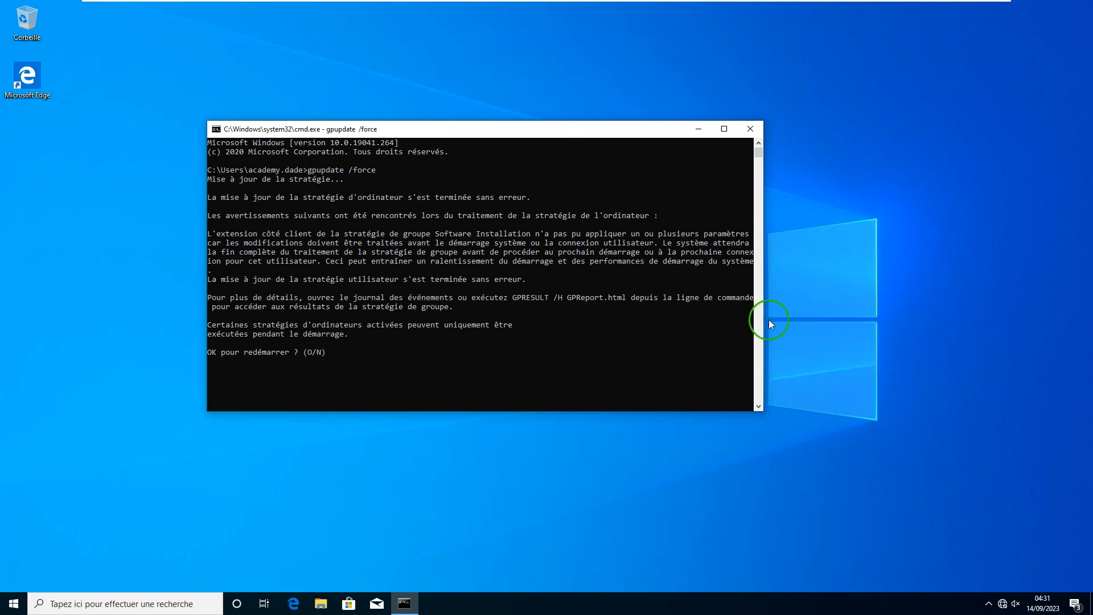
Widen the command prompt, answer O to restart the client computer, and dismiss the sign-out notice.
{"action": "left_click_drag", "start_coordinate": [763, 320], "coordinate": [892, 322]}
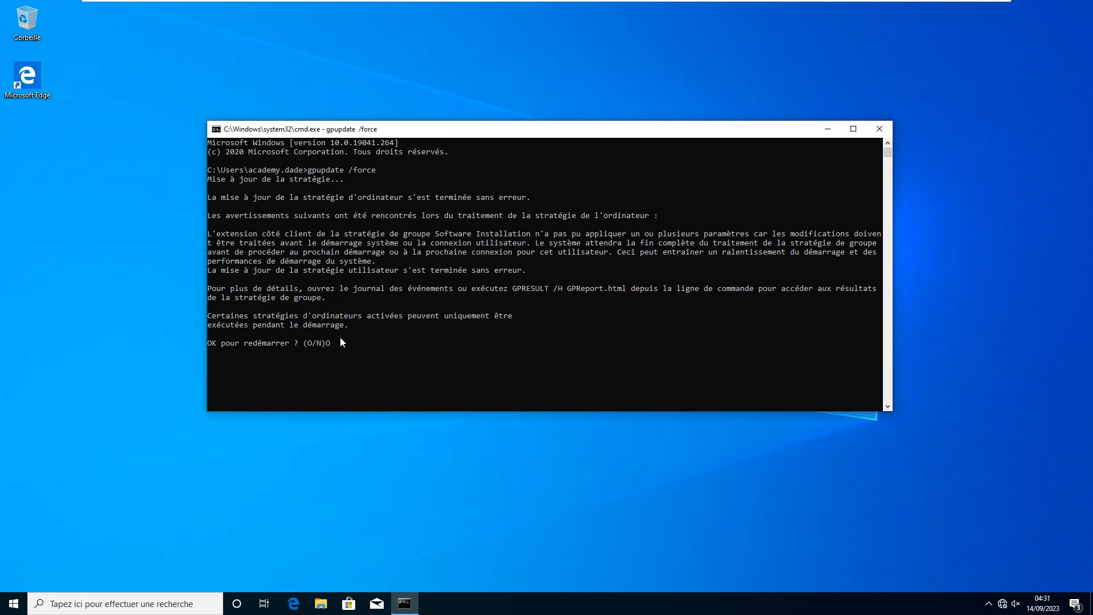
{"action": "key", "text": "Return"}
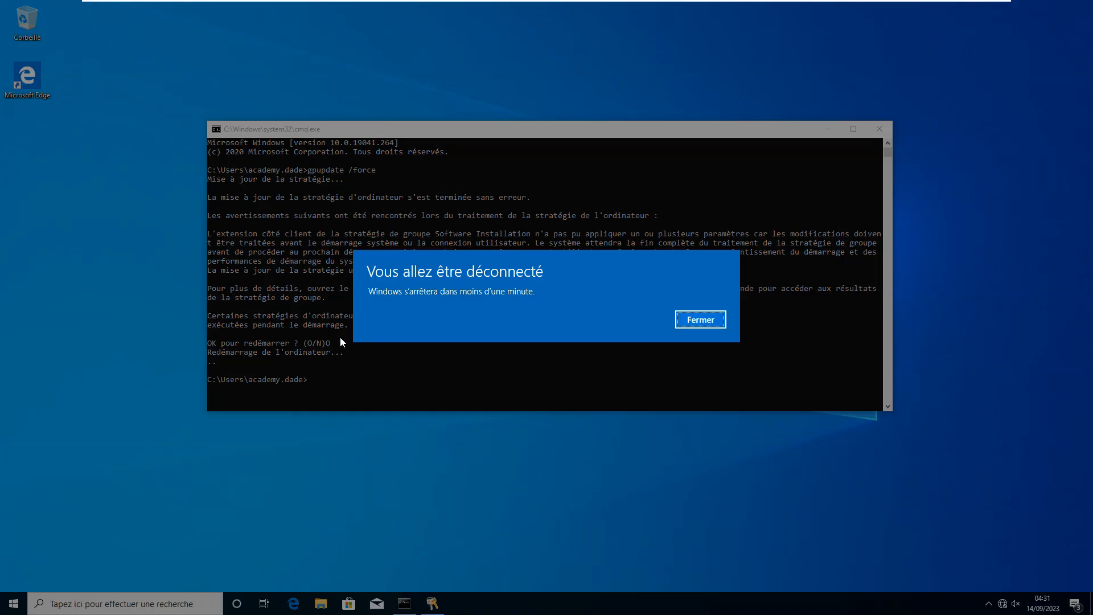
{"action": "left_click", "coordinate": [702, 320]}
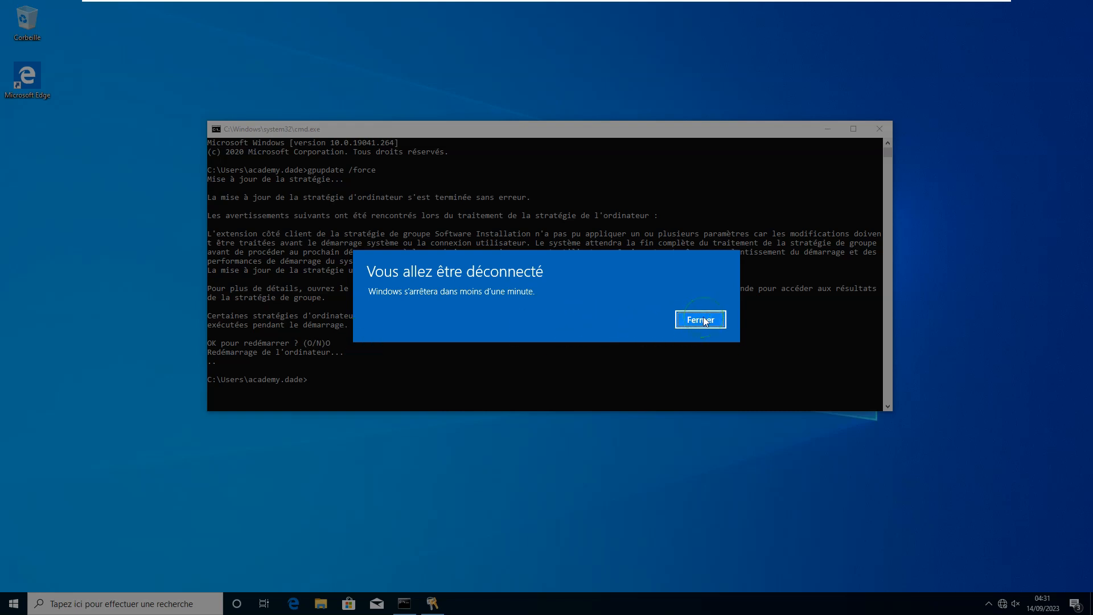
{"action": "left_click", "coordinate": [705, 321]}
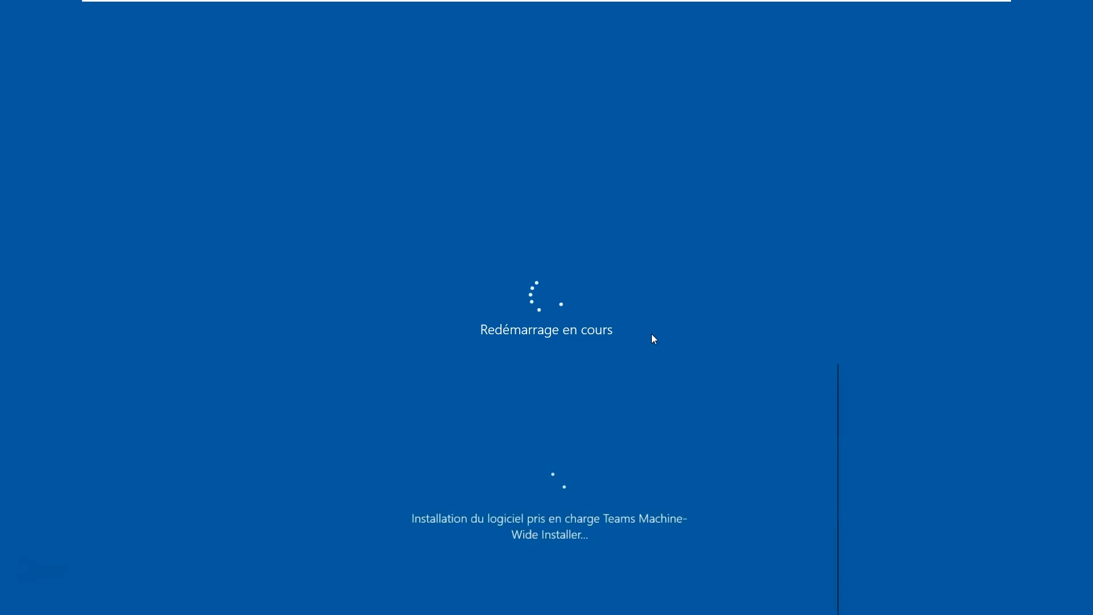
Sign back in to the restarted client by entering the domain user's account password.
{"action": "left_click", "coordinate": [573, 381]}
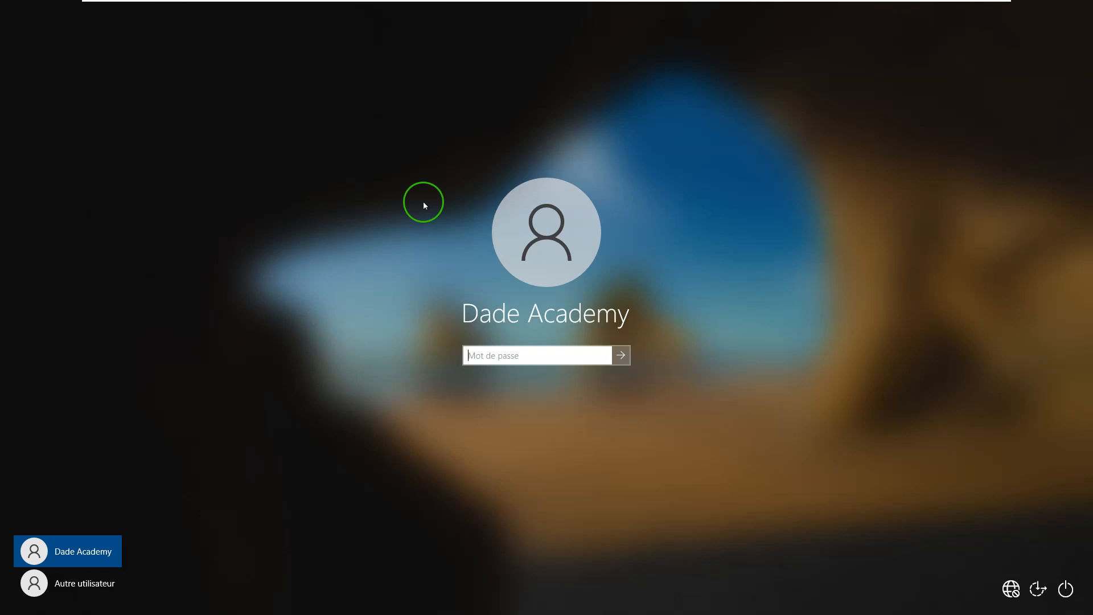
{"action": "left_click", "coordinate": [514, 355]}
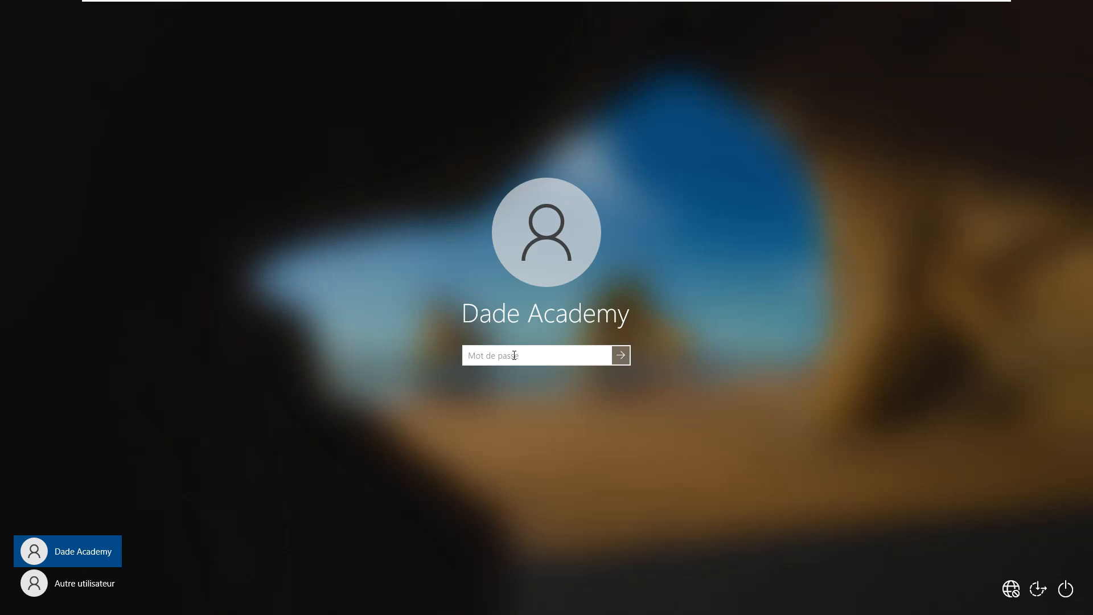
{"action": "type", "text": "•••••••••••"}
{"action": "key", "text": "Return"}
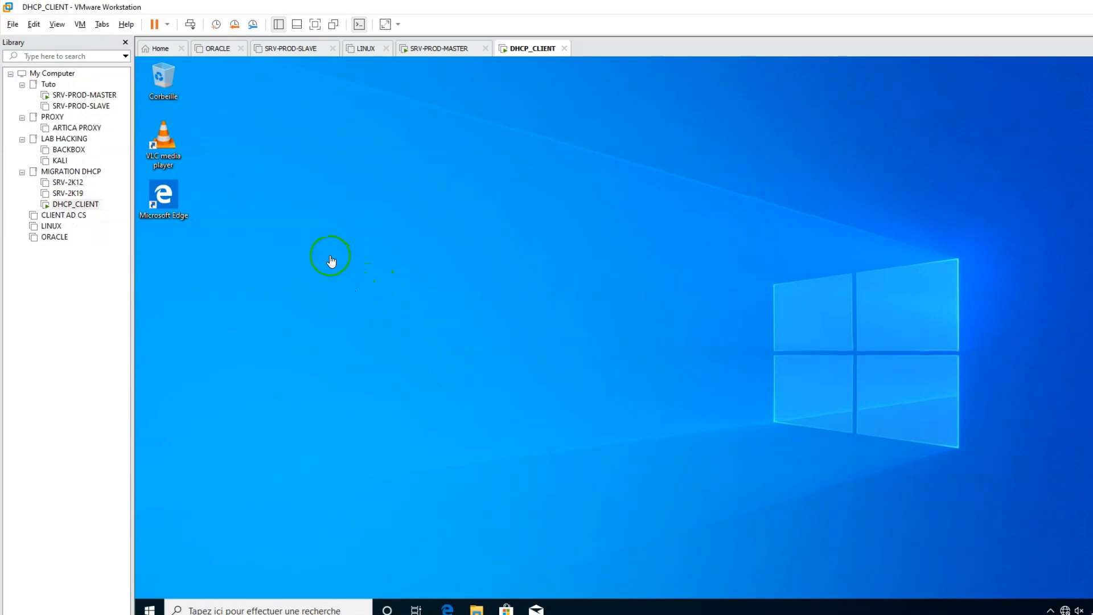
Search the client for "team", launch Microsoft Teams, and run appwiz.cpl to check the installed programs.
{"action": "left_click", "coordinate": [263, 607]}
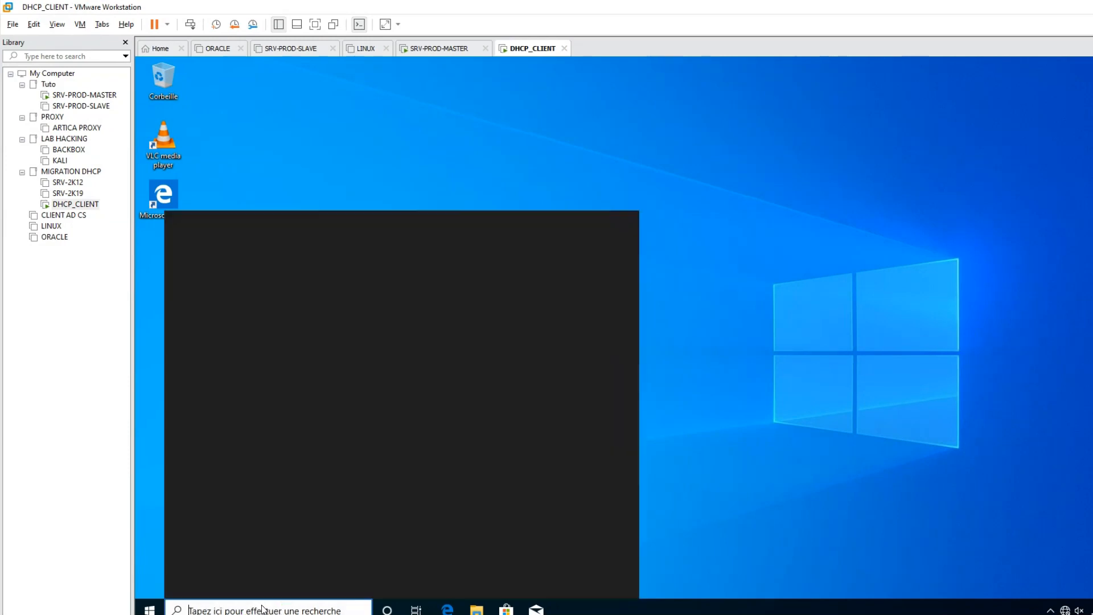
{"action": "type", "text": "team"}
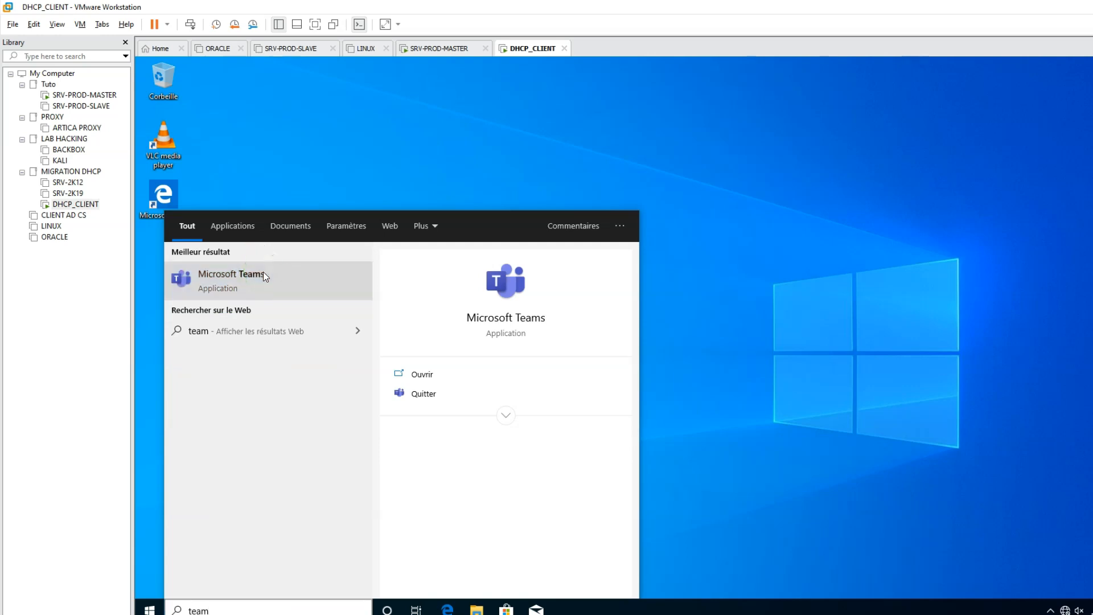
{"action": "left_click", "coordinate": [283, 295]}
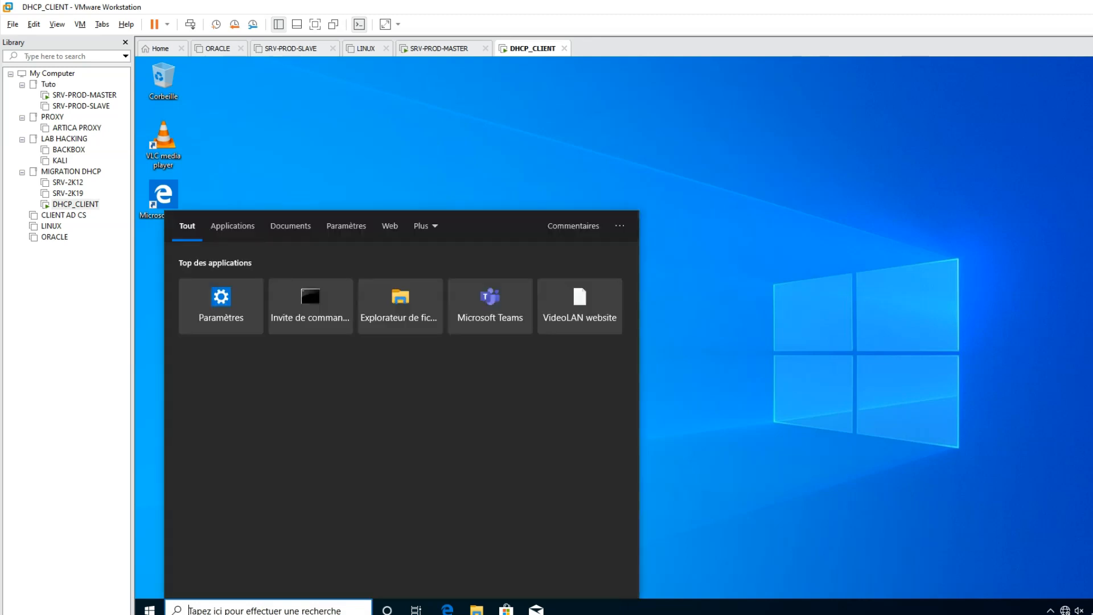
{"action": "key", "text": "super+r"}
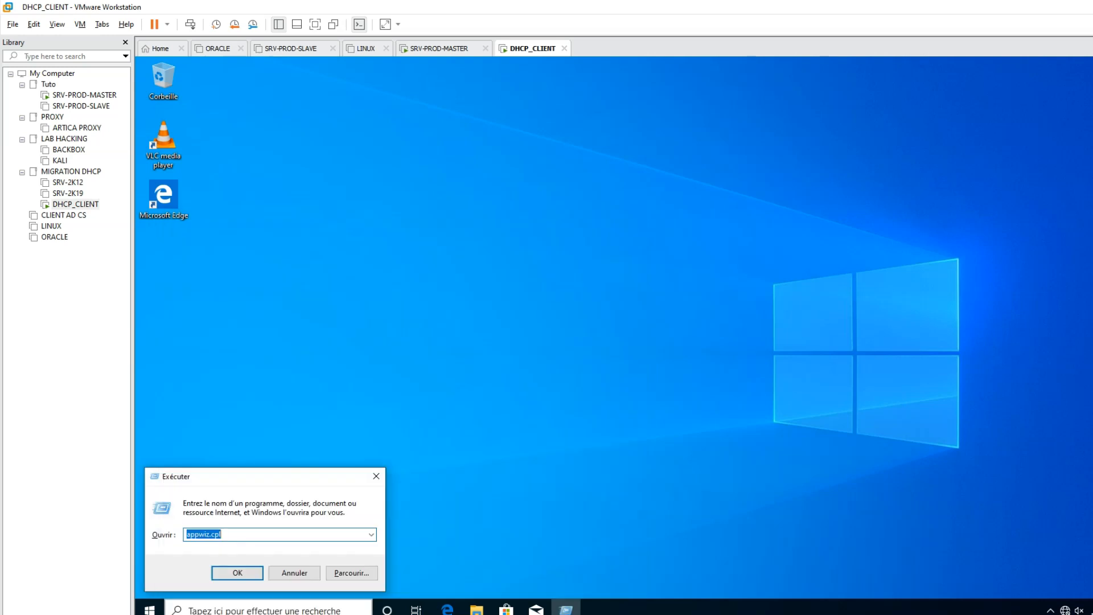
{"action": "key", "text": "Return"}
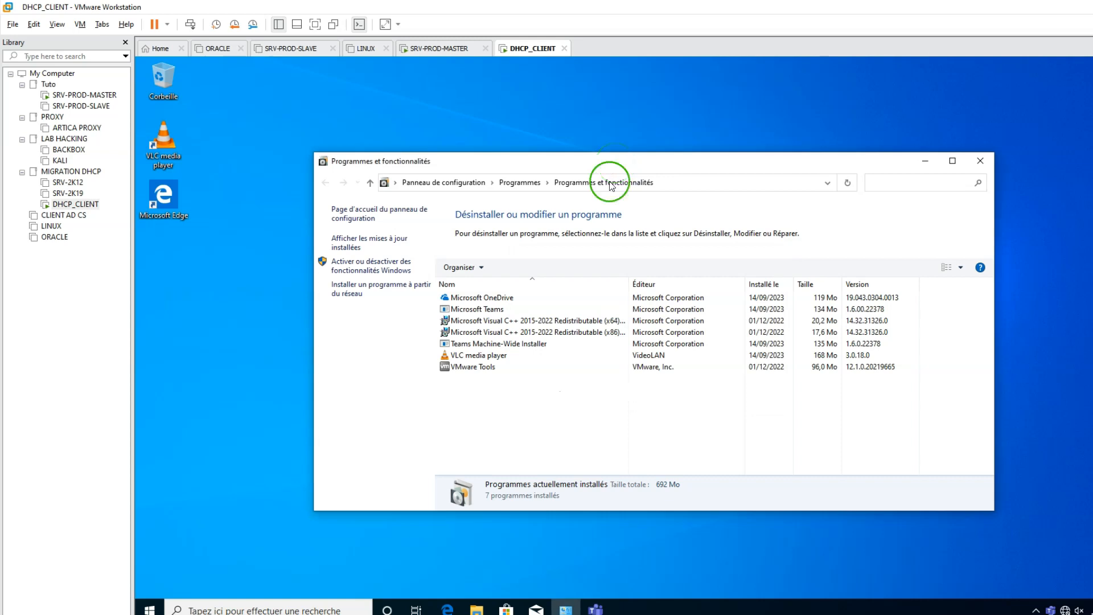
Select Teams Machine-Wide Installer in the installed programs list to check its details.
{"action": "left_click", "coordinate": [517, 346]}
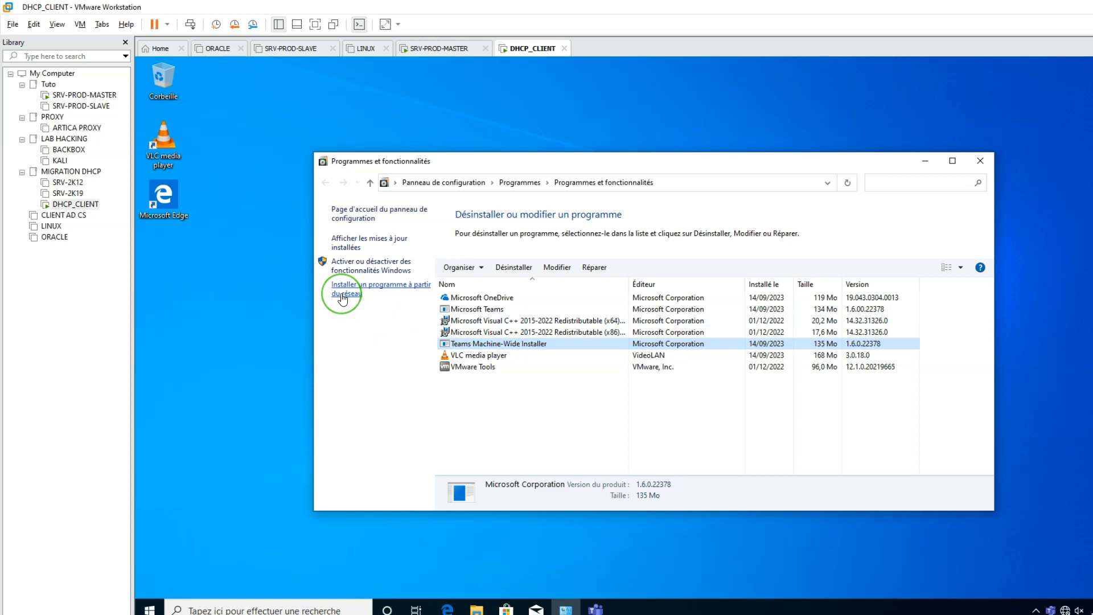
{"action": "left_click", "coordinate": [197, 138]}
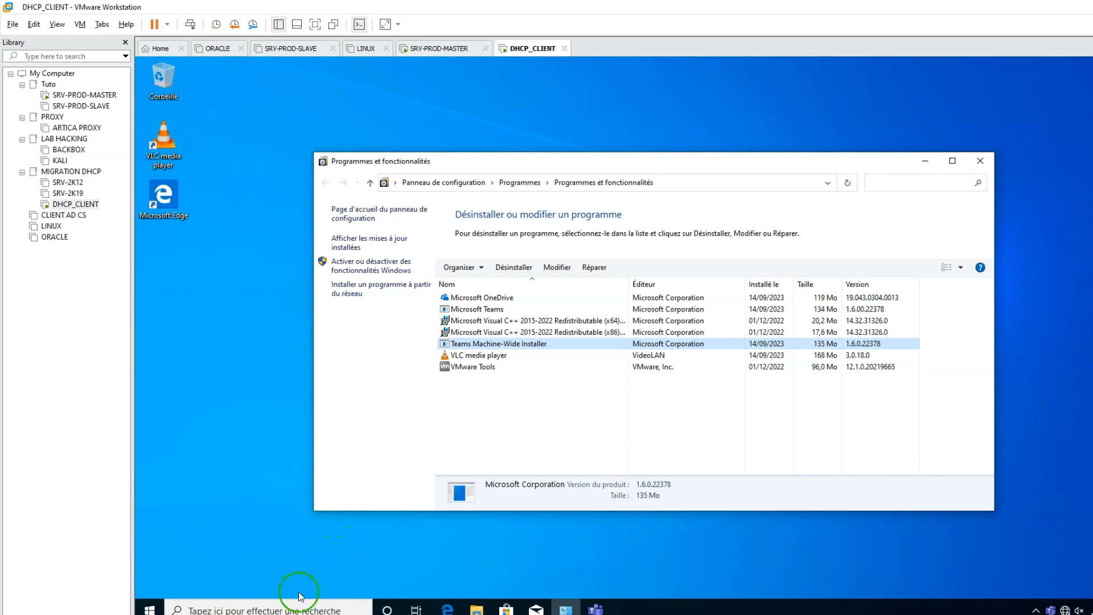
{"action": "left_click", "coordinate": [273, 607]}
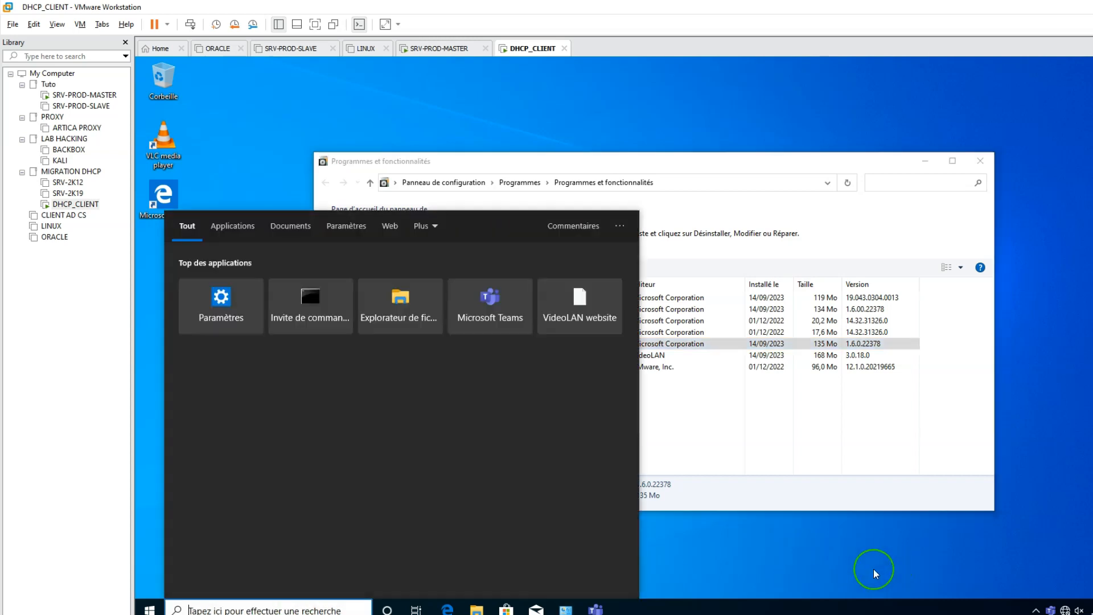
{"action": "left_click", "coordinate": [873, 569]}
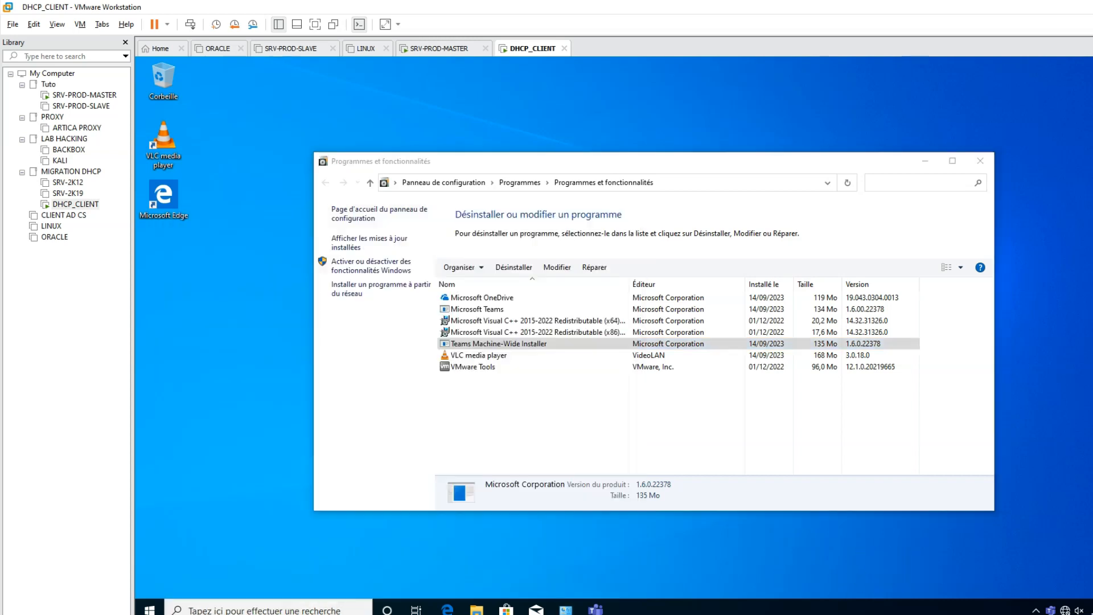
Open Task Manager on the client, look through the running processes for Microsoft Teams, and minimise it.
{"action": "right_click", "coordinate": [786, 610]}
{"action": "left_click", "coordinate": [851, 548]}
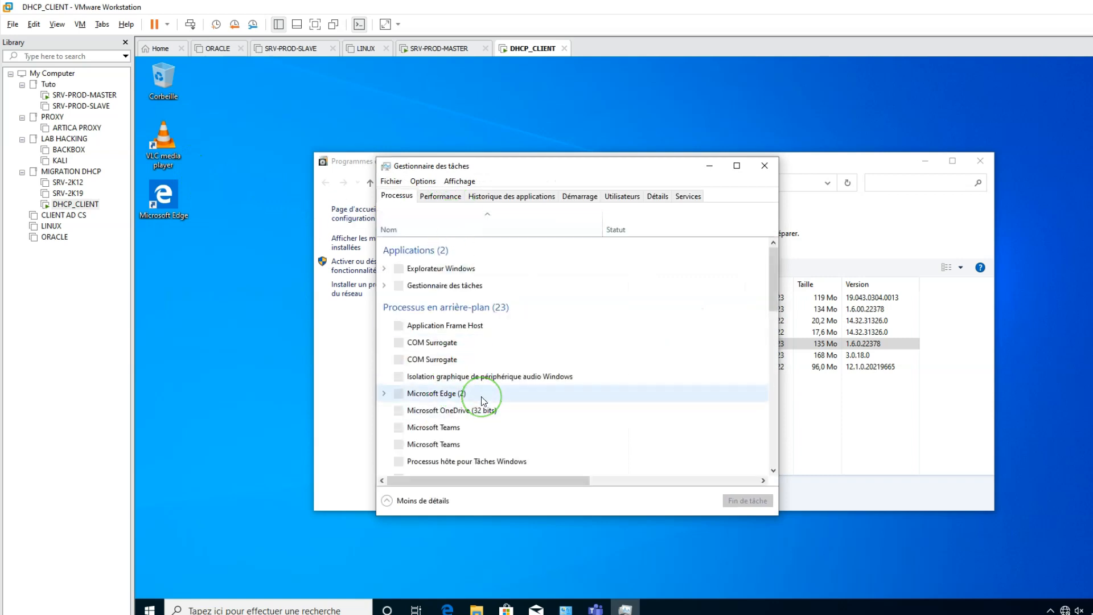
{"action": "scroll", "coordinate": [483, 401], "scroll_direction": "down", "scroll_amount": 1}
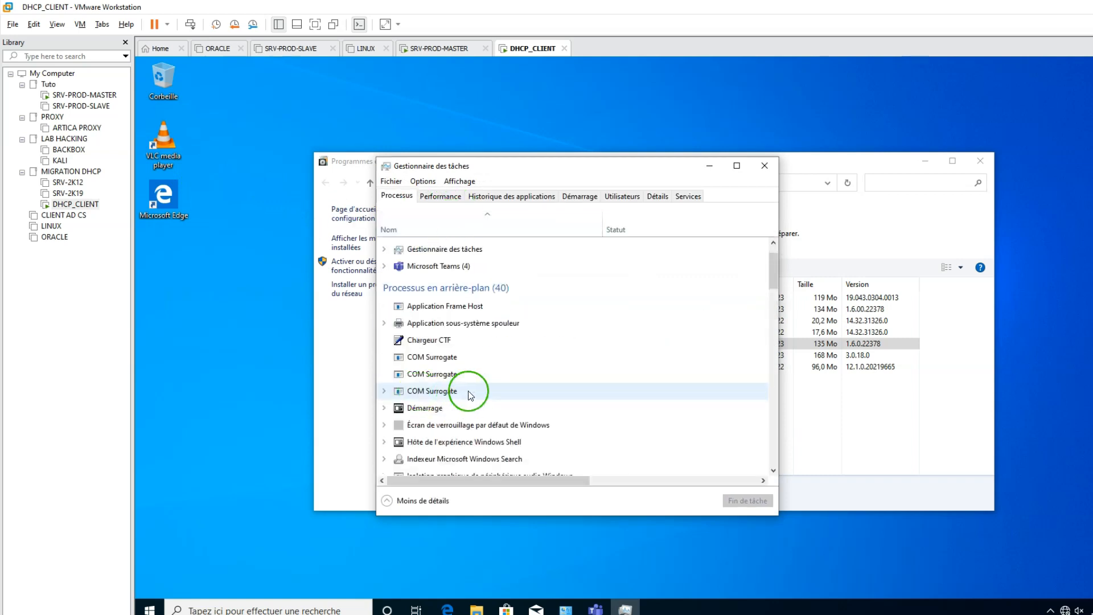
{"action": "scroll", "coordinate": [488, 420], "scroll_direction": "down", "scroll_amount": 2}
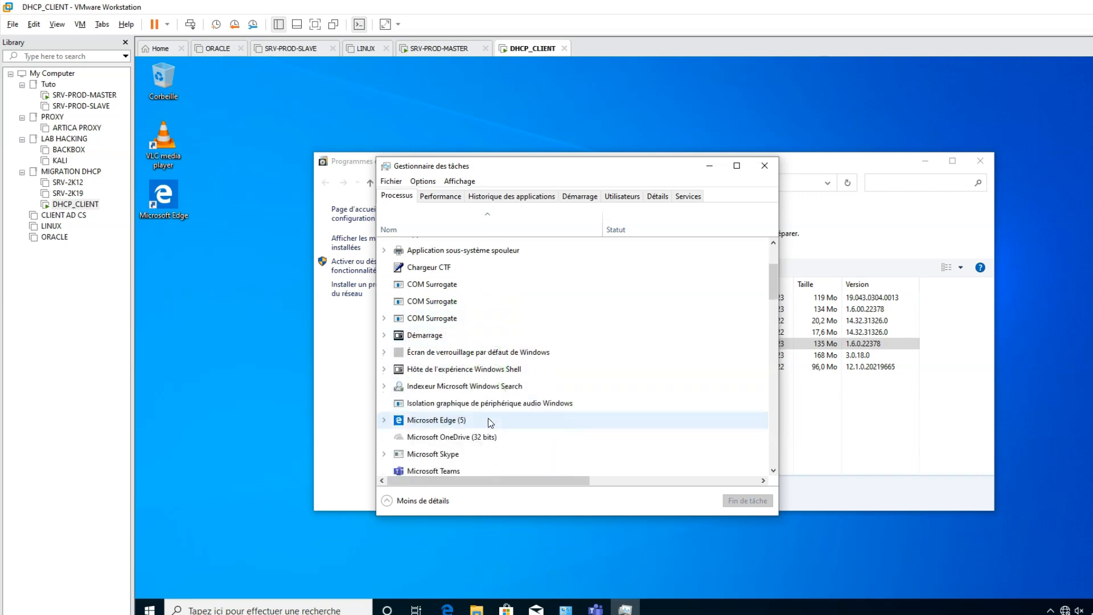
{"action": "scroll", "coordinate": [488, 419], "scroll_direction": "down", "scroll_amount": 3}
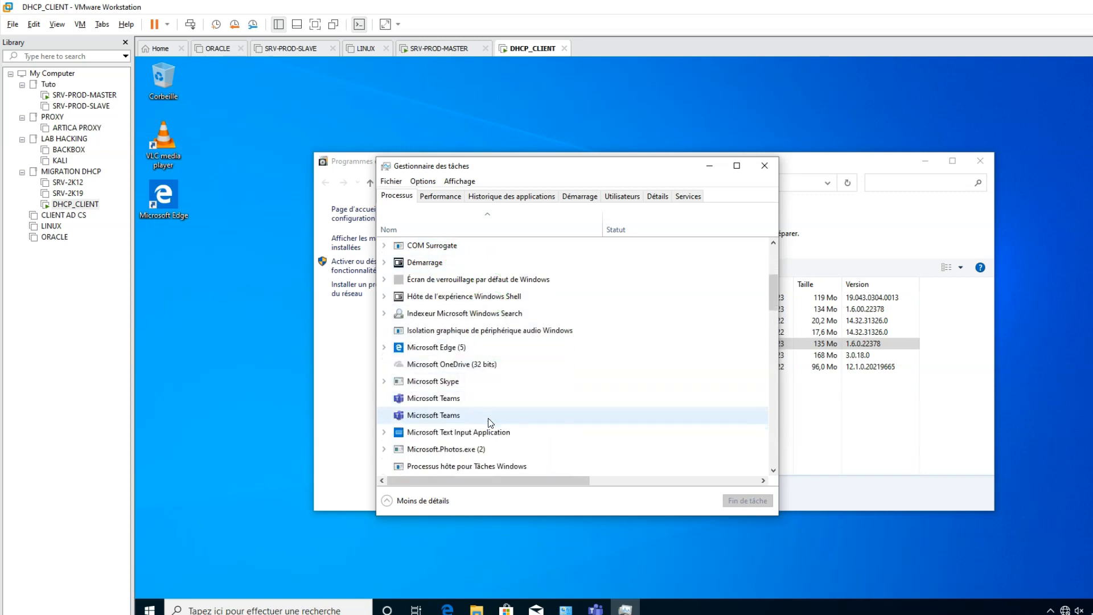
{"action": "scroll", "coordinate": [488, 422], "scroll_direction": "down", "scroll_amount": 2}
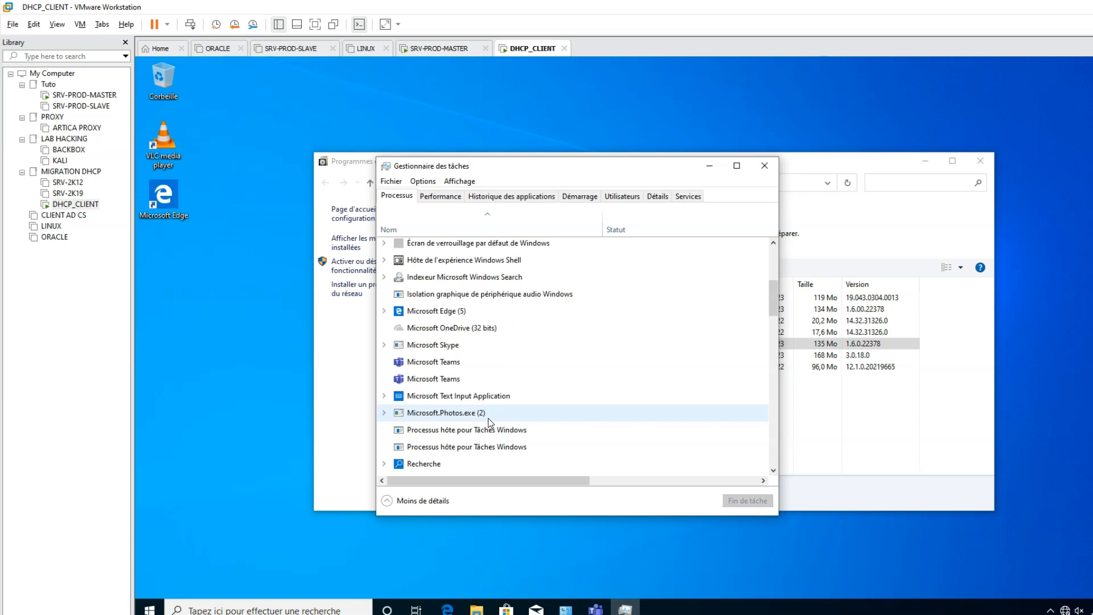
{"action": "scroll", "coordinate": [489, 422], "scroll_direction": "down", "scroll_amount": 3}
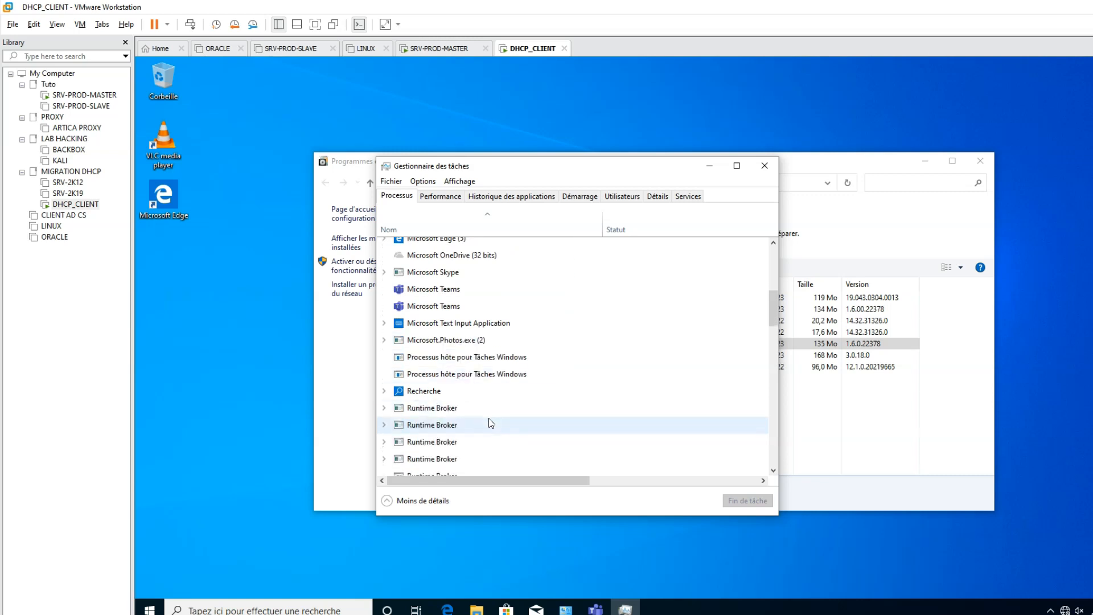
{"action": "scroll", "coordinate": [491, 422], "scroll_direction": "down", "scroll_amount": 9}
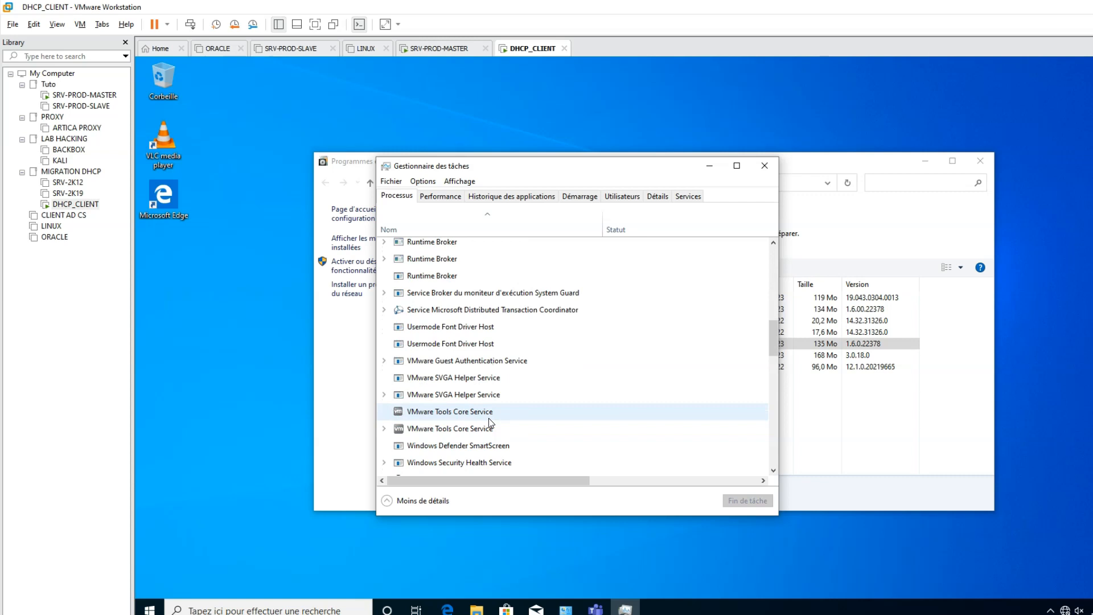
{"action": "scroll", "coordinate": [489, 423], "scroll_direction": "down", "scroll_amount": 5}
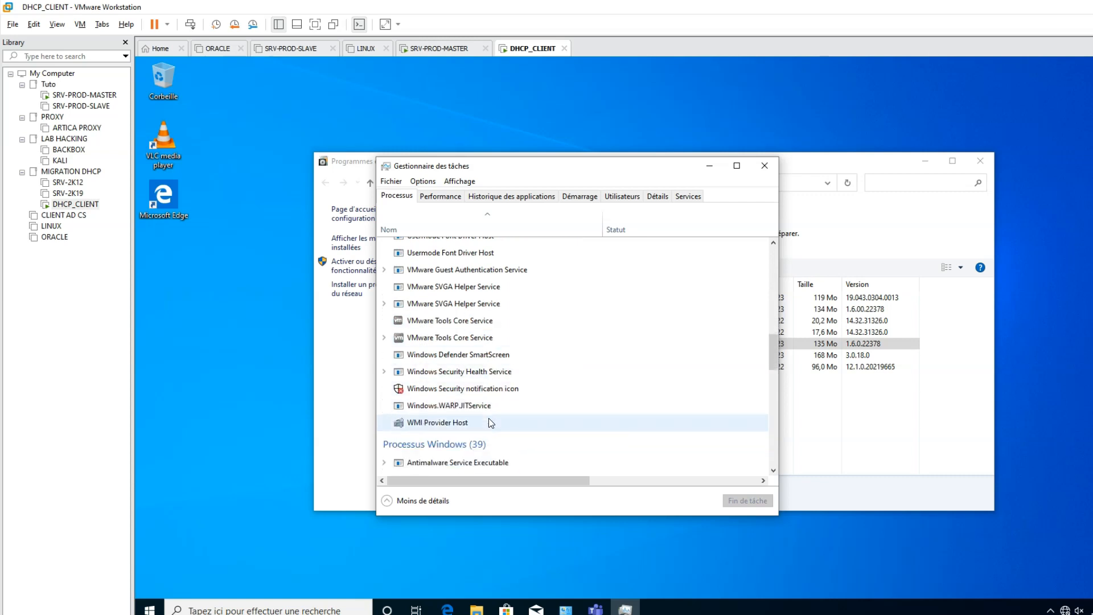
{"action": "scroll", "coordinate": [491, 423], "scroll_direction": "down", "scroll_amount": 1}
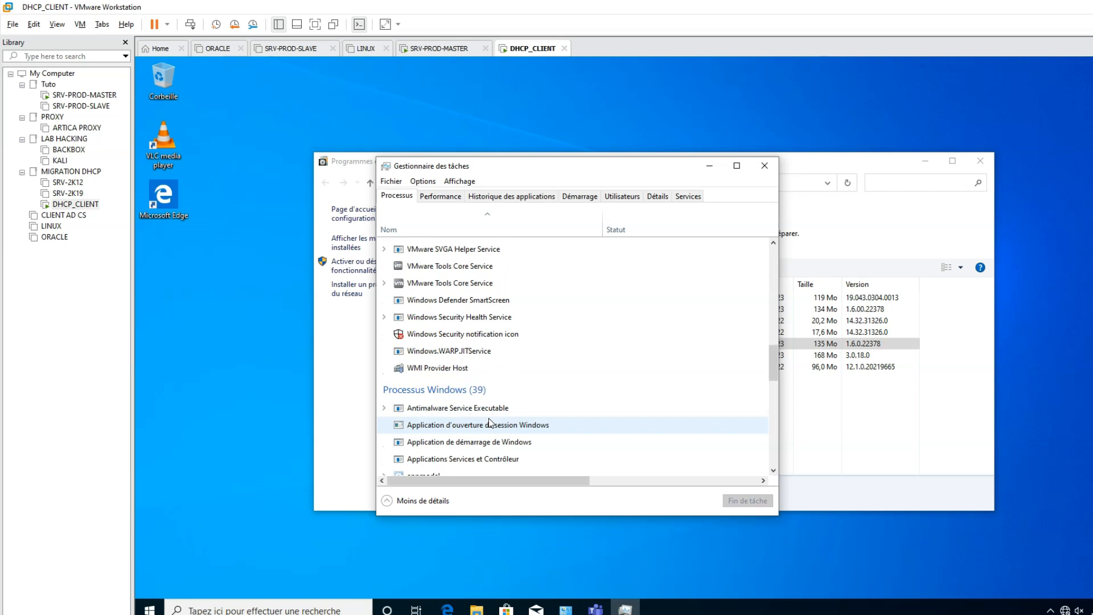
{"action": "scroll", "coordinate": [490, 422], "scroll_direction": "down", "scroll_amount": 9}
{"action": "scroll", "coordinate": [488, 423], "scroll_direction": "down", "scroll_amount": 12}
{"action": "scroll", "coordinate": [487, 413], "scroll_direction": "down", "scroll_amount": 4}
{"action": "scroll", "coordinate": [488, 418], "scroll_direction": "down", "scroll_amount": 1}
{"action": "scroll", "coordinate": [488, 412], "scroll_direction": "up", "scroll_amount": 8}
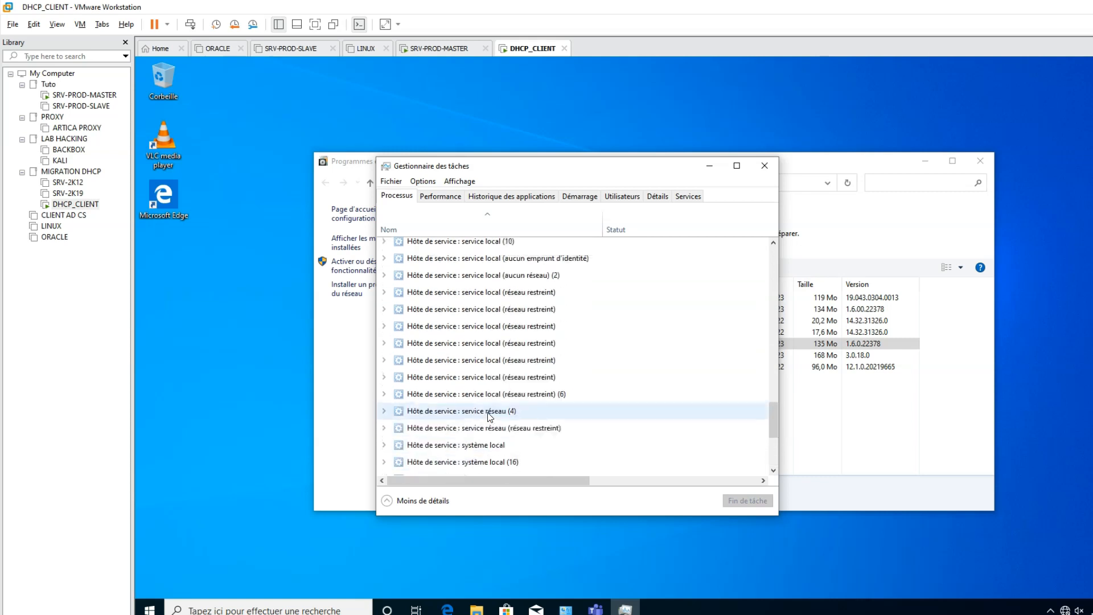
{"action": "scroll", "coordinate": [488, 413], "scroll_direction": "up", "scroll_amount": 3}
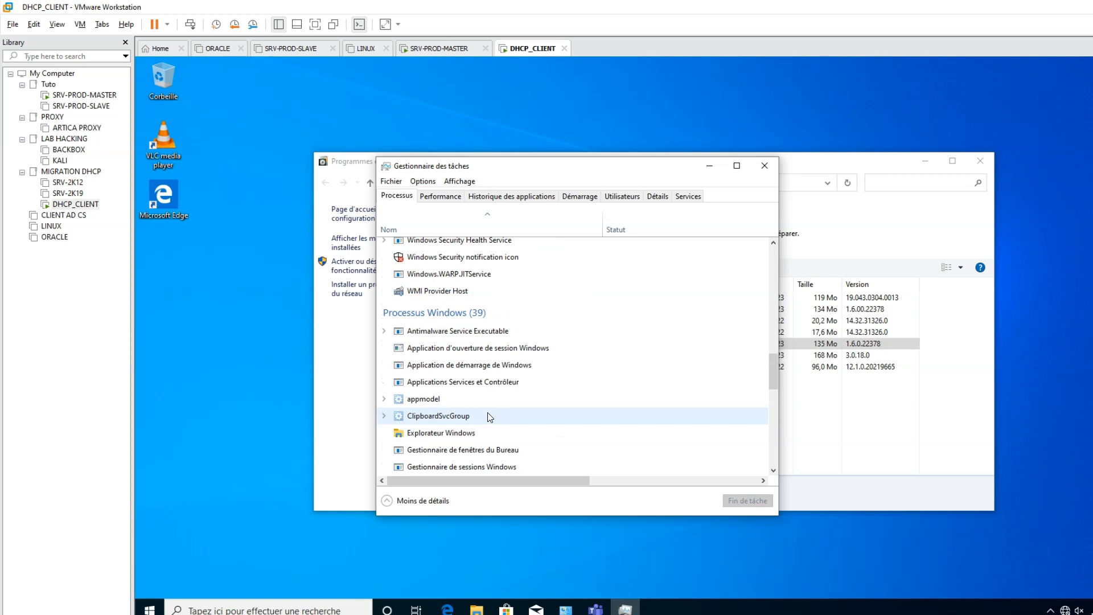
{"action": "scroll", "coordinate": [490, 420], "scroll_direction": "up", "scroll_amount": 4}
{"action": "scroll", "coordinate": [491, 424], "scroll_direction": "up", "scroll_amount": 3}
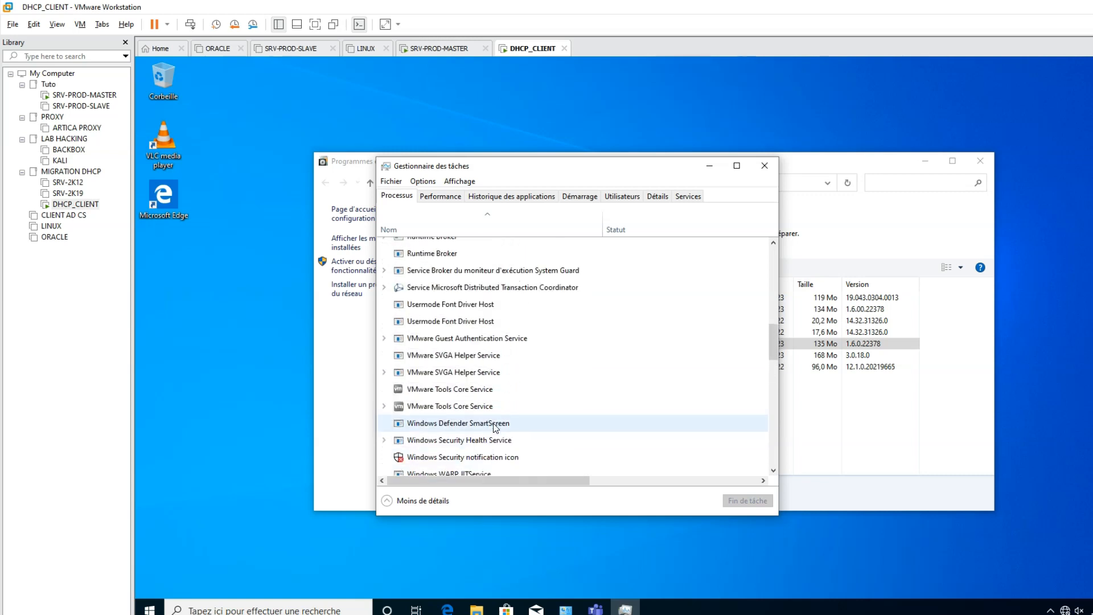
{"action": "scroll", "coordinate": [495, 427], "scroll_direction": "up", "scroll_amount": 2}
{"action": "scroll", "coordinate": [496, 428], "scroll_direction": "up", "scroll_amount": 3}
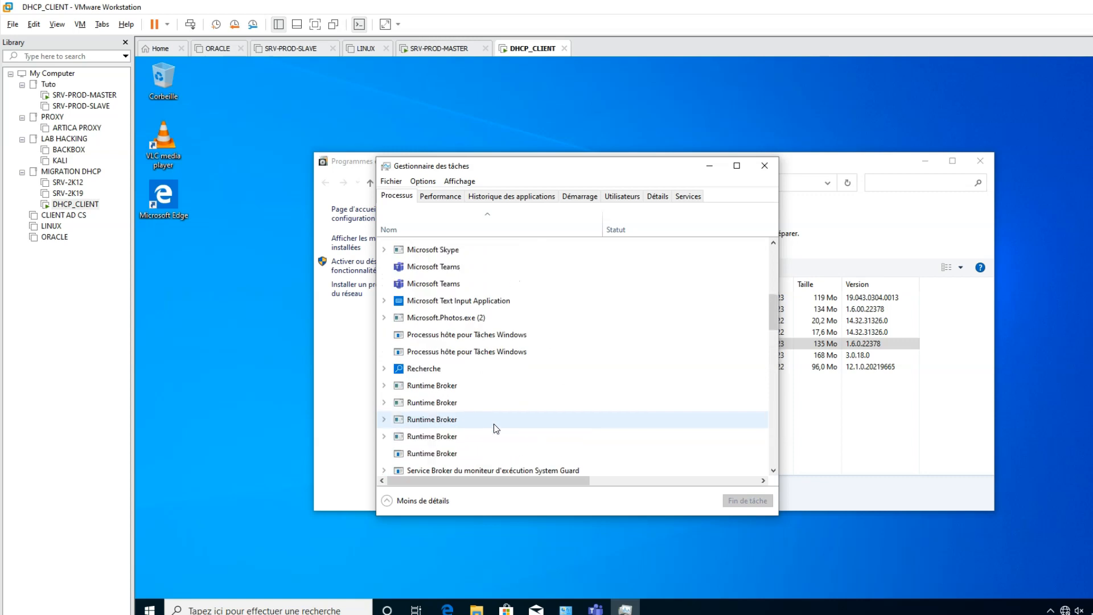
{"action": "scroll", "coordinate": [497, 428], "scroll_direction": "up", "scroll_amount": 3}
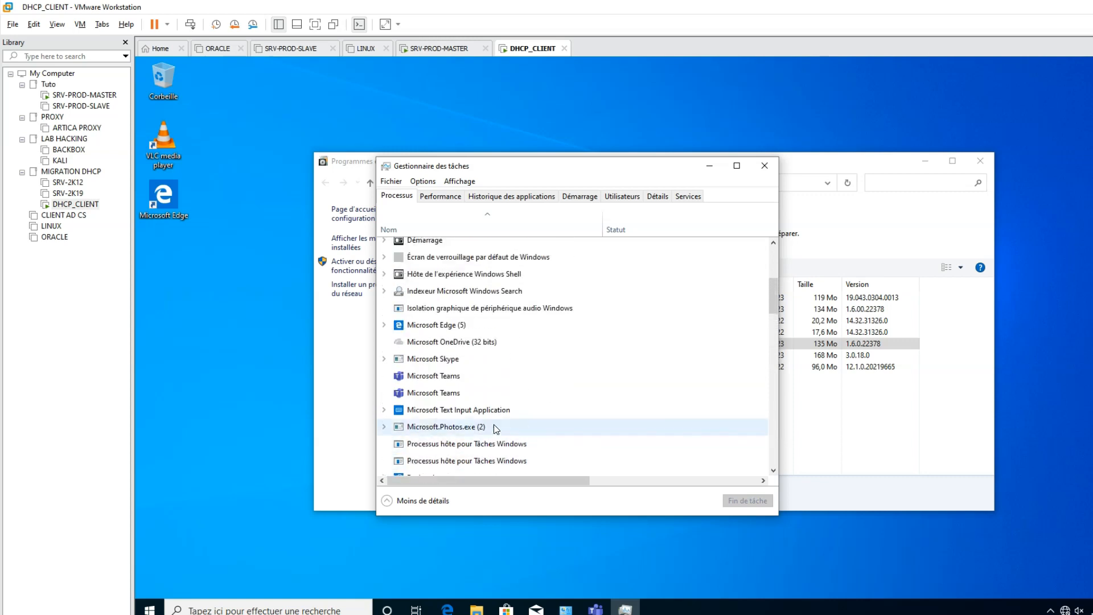
{"action": "scroll", "coordinate": [494, 428], "scroll_direction": "up", "scroll_amount": 5}
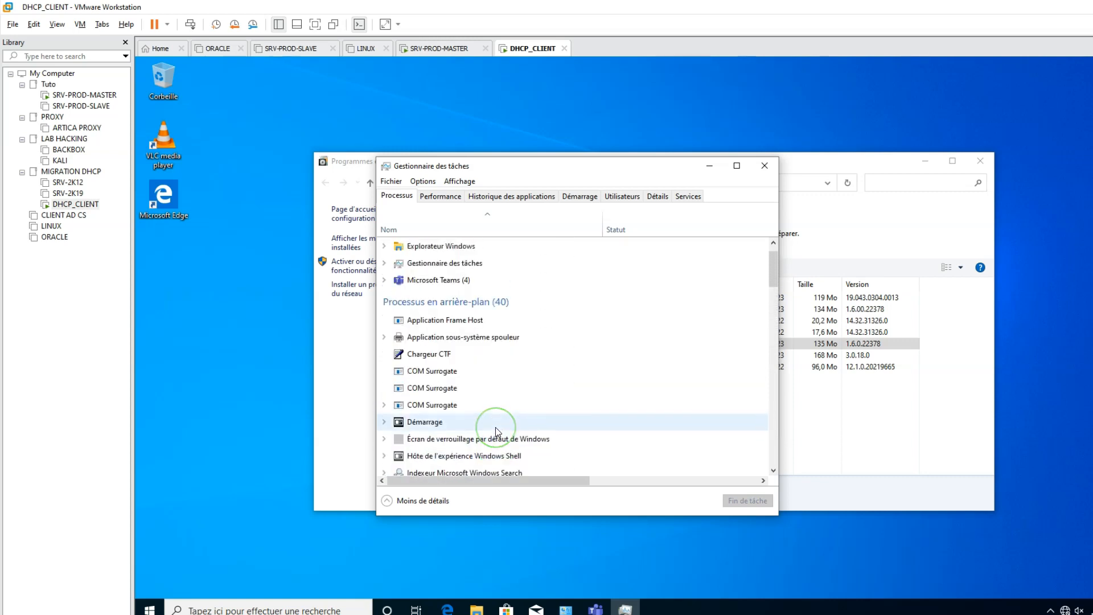
{"action": "scroll", "coordinate": [497, 432], "scroll_direction": "up", "scroll_amount": 1}
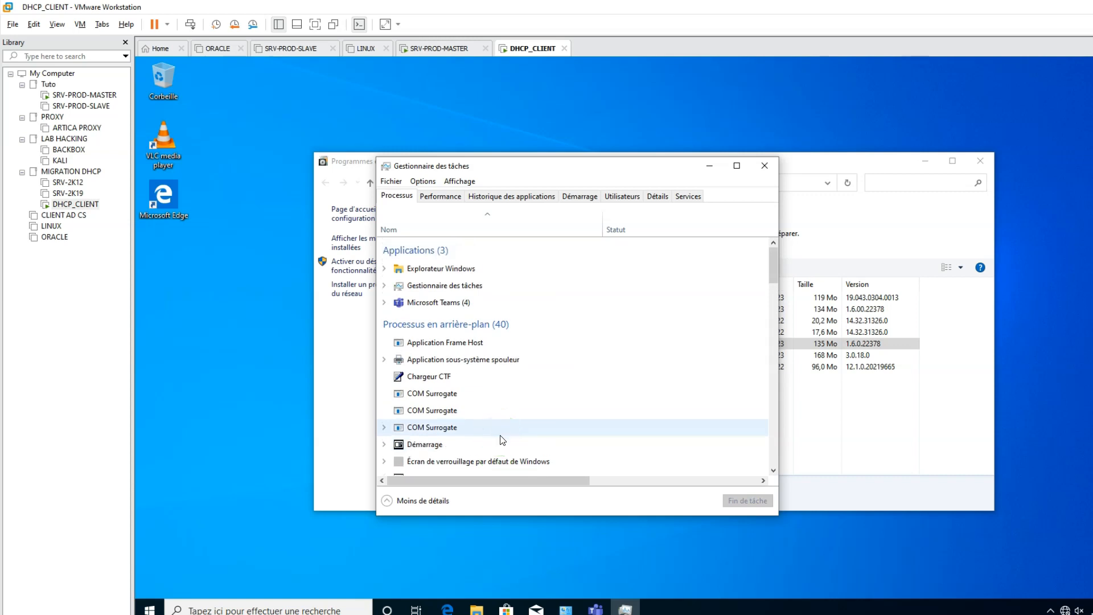
{"action": "left_click", "coordinate": [716, 170]}
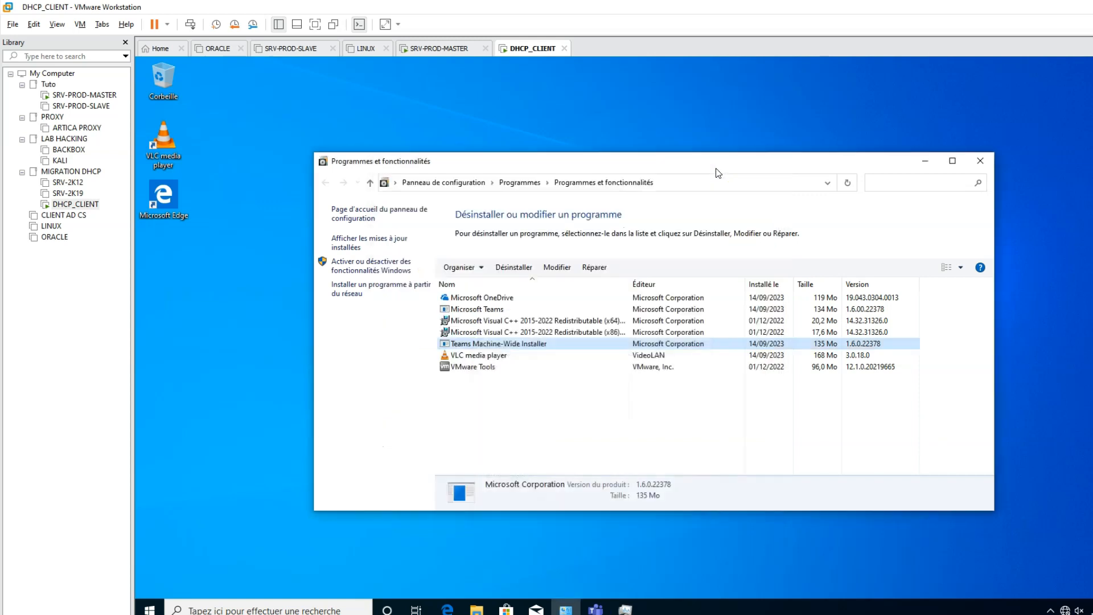
Switch to the SRV-PROD-MASTER virtual machine, open Group Policy Management, and display the scope of VLC-GPO.
{"action": "left_click", "coordinate": [449, 52]}
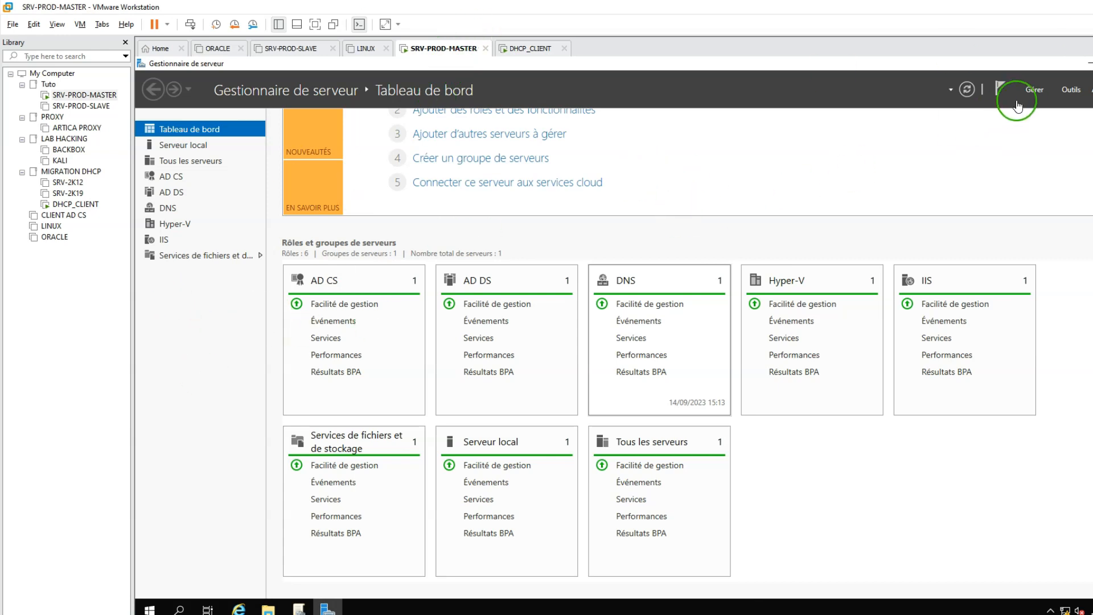
{"action": "left_click", "coordinate": [1072, 90]}
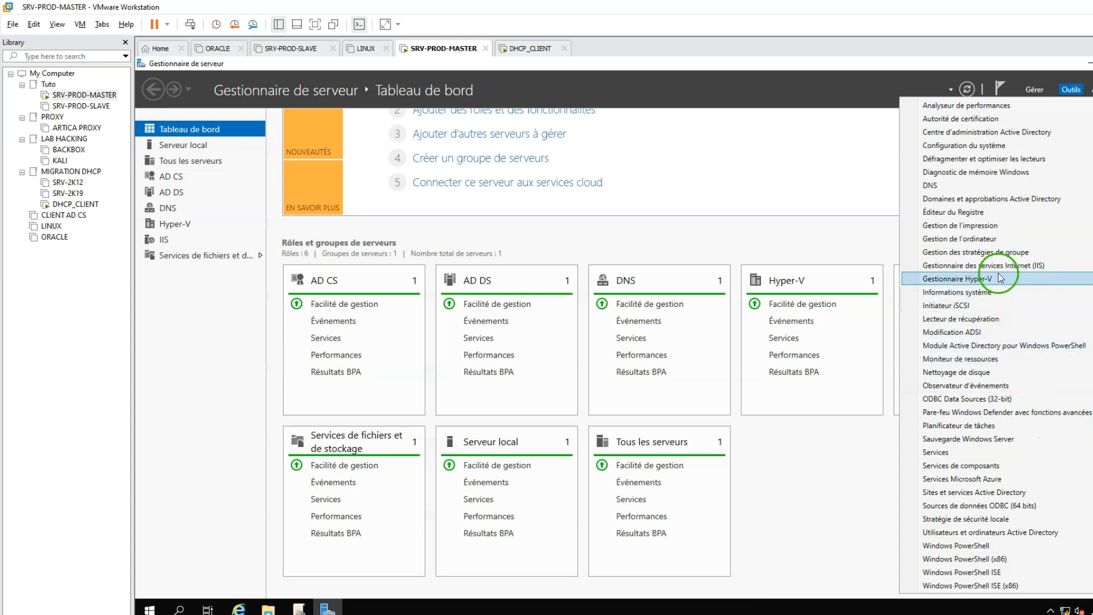
{"action": "left_click", "coordinate": [987, 251]}
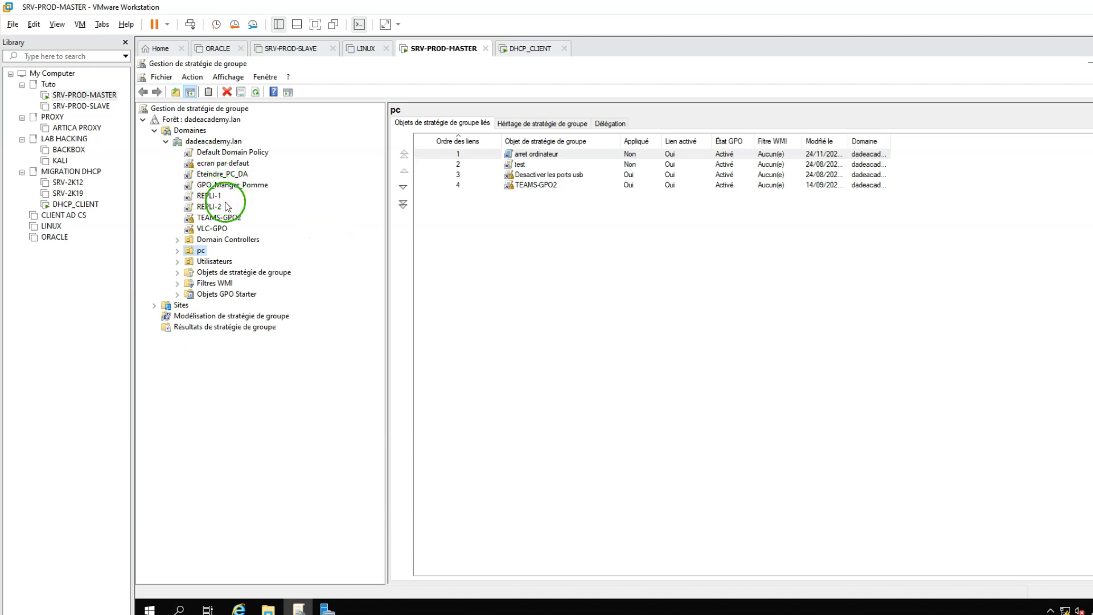
{"action": "left_click", "coordinate": [215, 229]}
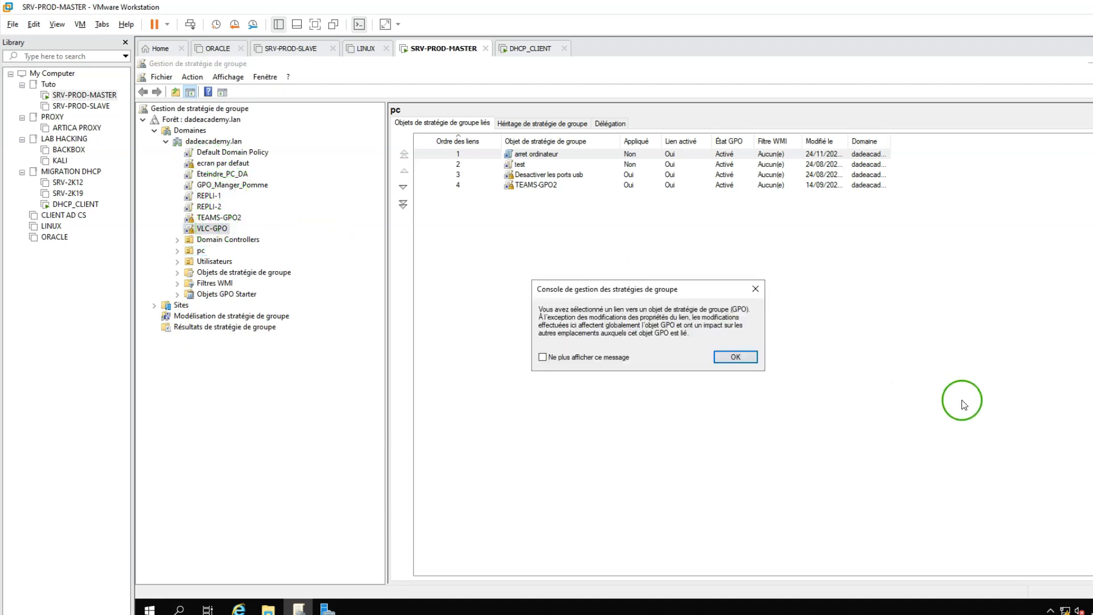
{"action": "left_click", "coordinate": [722, 358]}
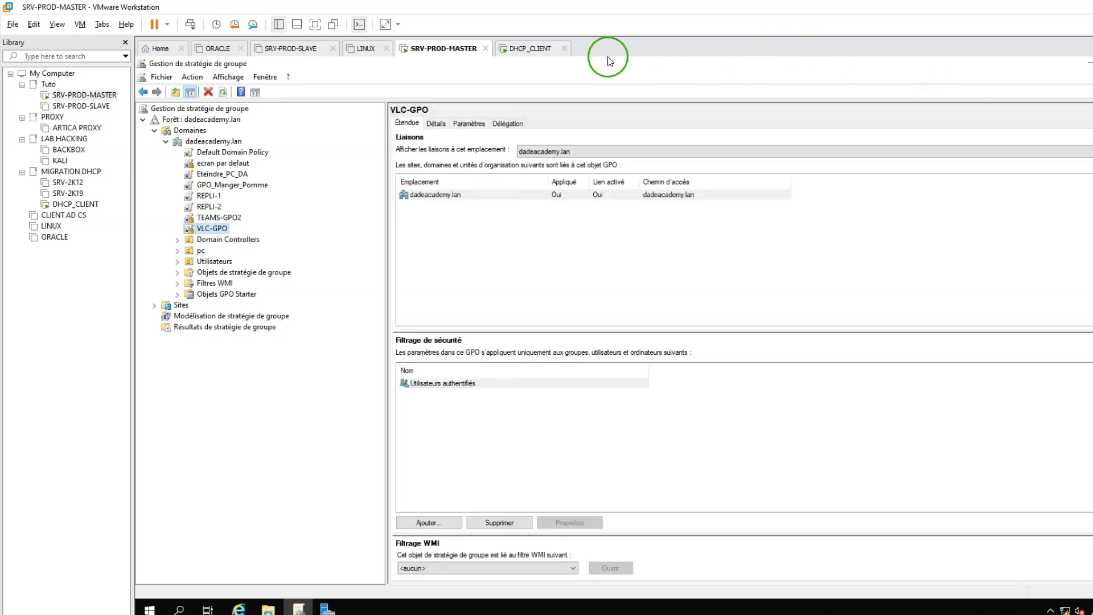
Return to the DHCP_CLIENT virtual machine, close the installed programs window, and minimise Microsoft Teams.
{"action": "left_click", "coordinate": [522, 48]}
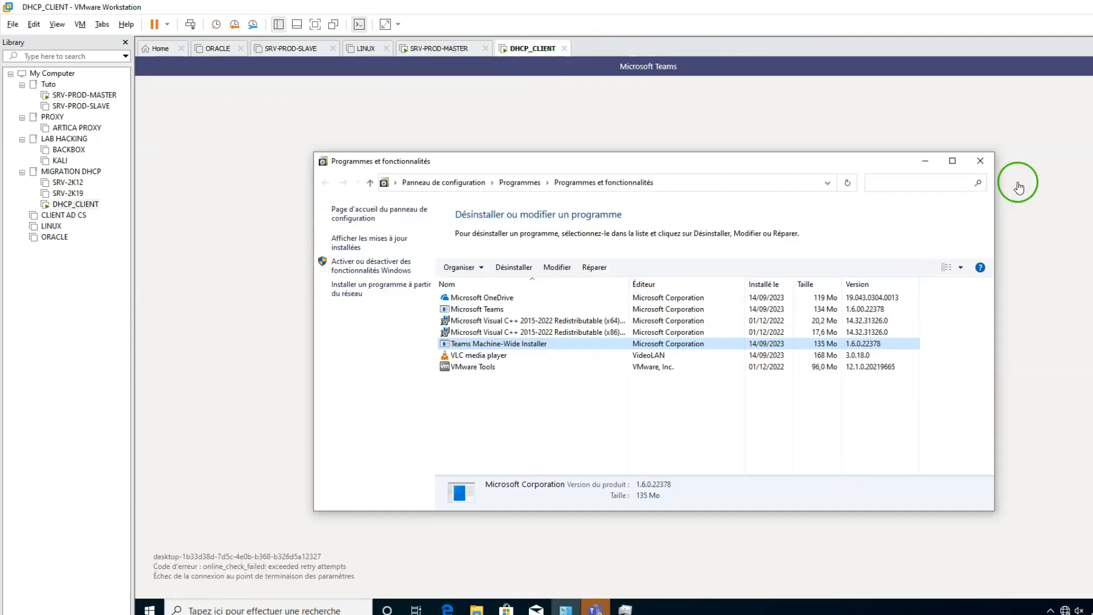
{"action": "left_click", "coordinate": [982, 161]}
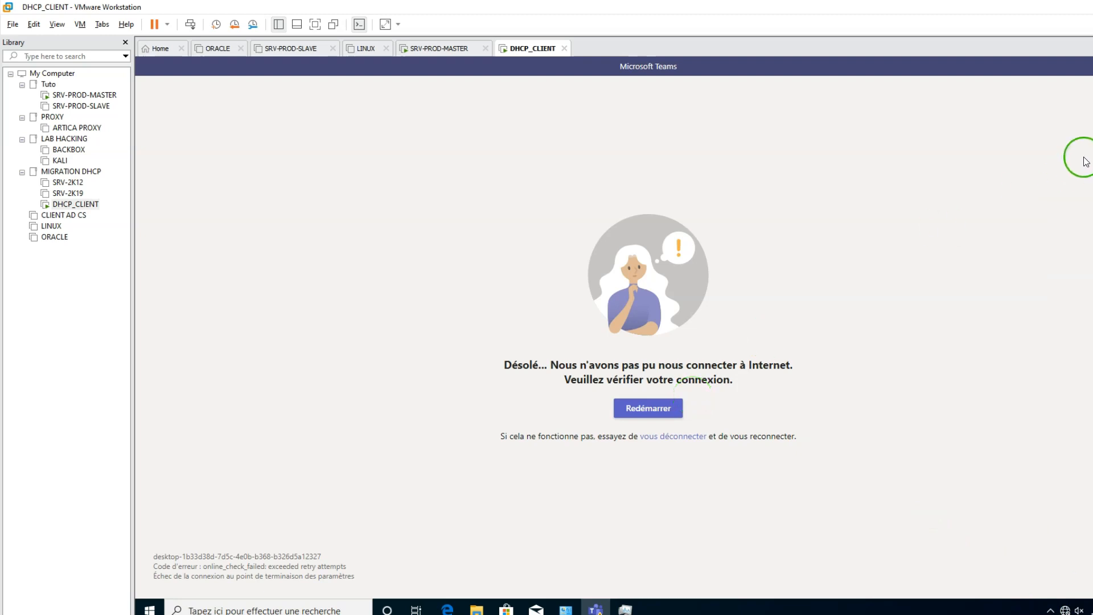
{"action": "left_click", "coordinate": [1090, 67]}
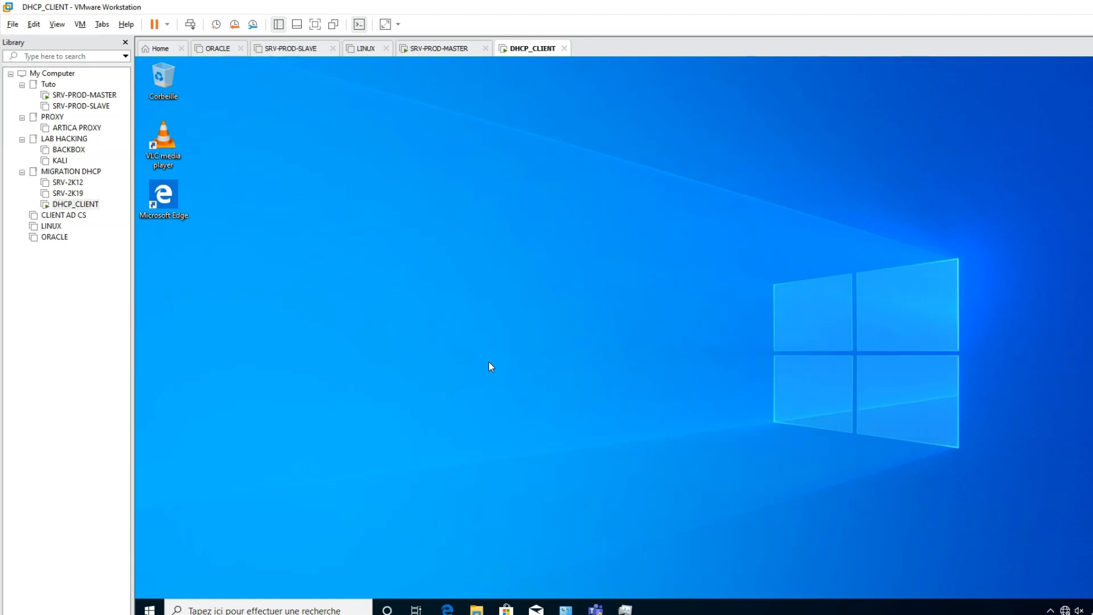
Switch back to the SRV-PROD-MASTER virtual machine and bring the Server Manager dashboard to the front.
{"action": "left_click", "coordinate": [440, 50]}
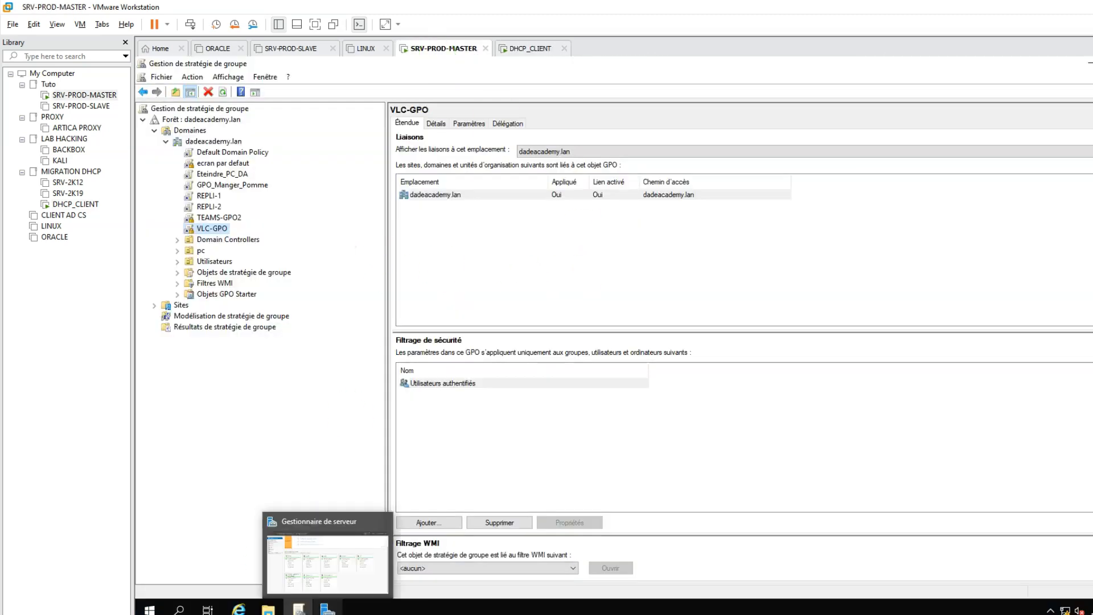
{"action": "left_click", "coordinate": [327, 609]}
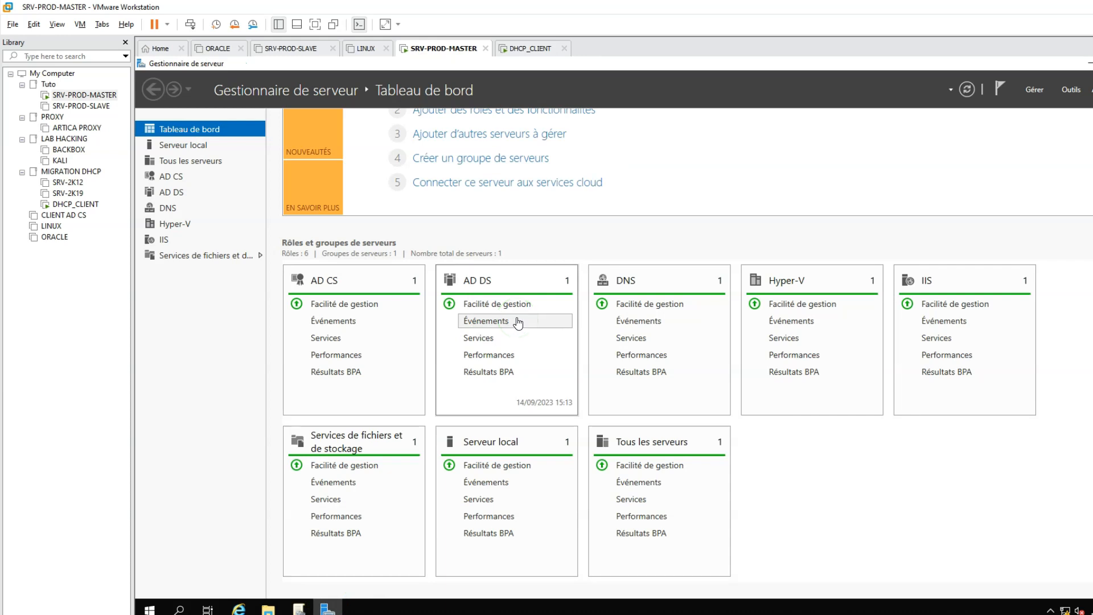